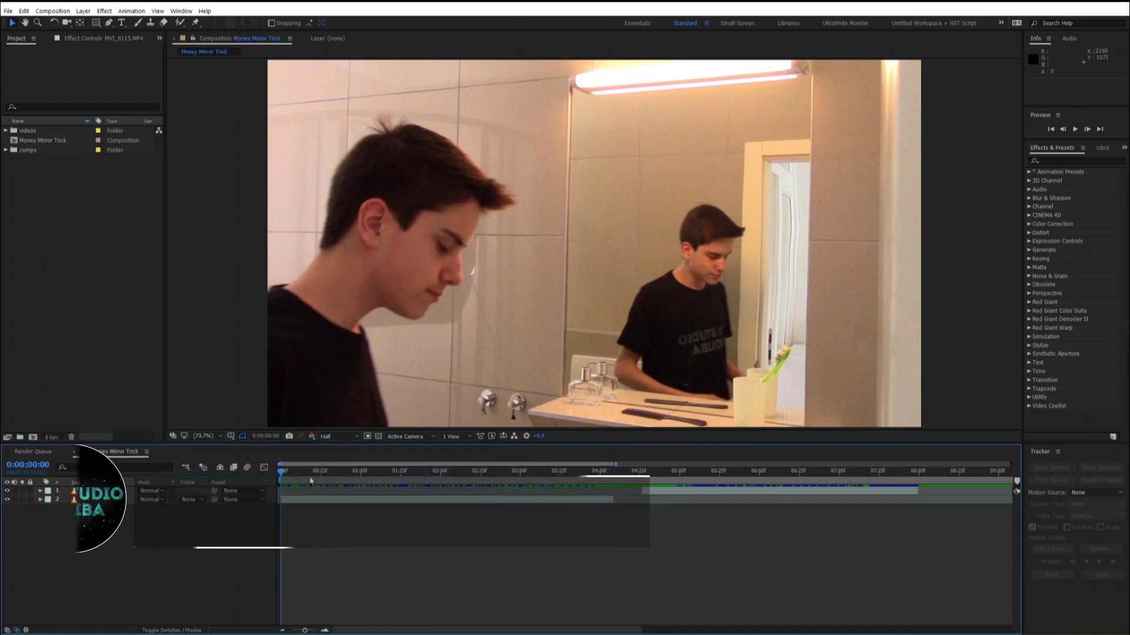
Shift the upper MVI_6115.MP4 clip earlier so its start slightly overlaps the end of the lower clip.
left_click_drag(283, 471, 492, 465)
left_click_drag(620, 493, 610, 493)
Keyframe the upper clip's opacity from 0% at 0:00:04:07 to 100% at 0:00:04:11, and preview the transition.
left_click_drag(481, 471, 523, 472)
key("t")
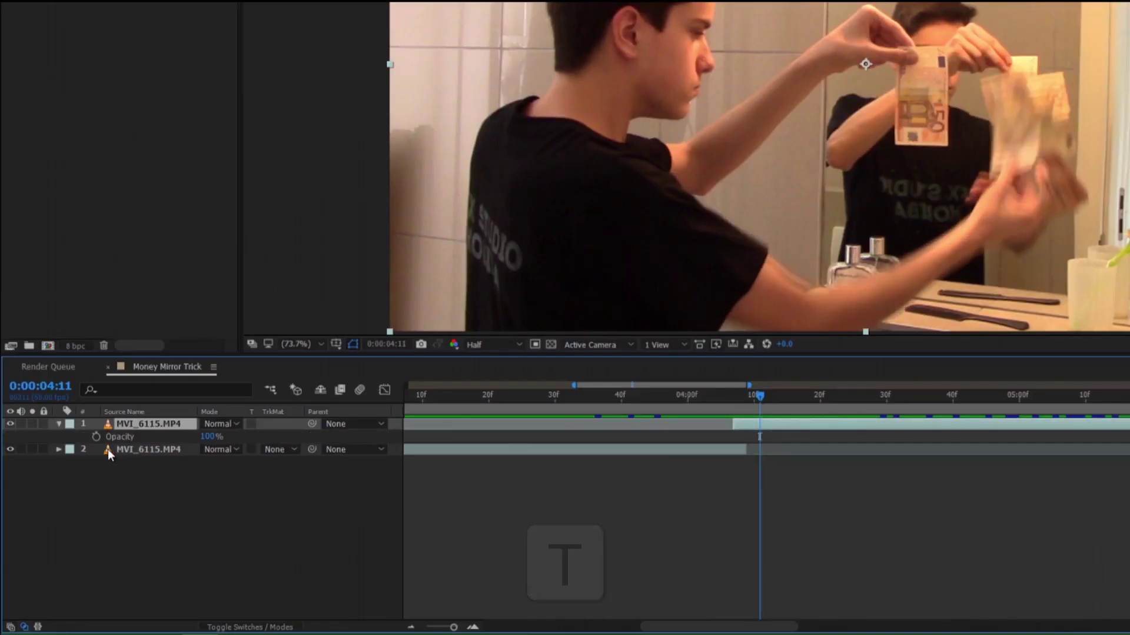
key("Page_Up")
key("Page_Up")
key("Page_Up")
key("Page_Up")
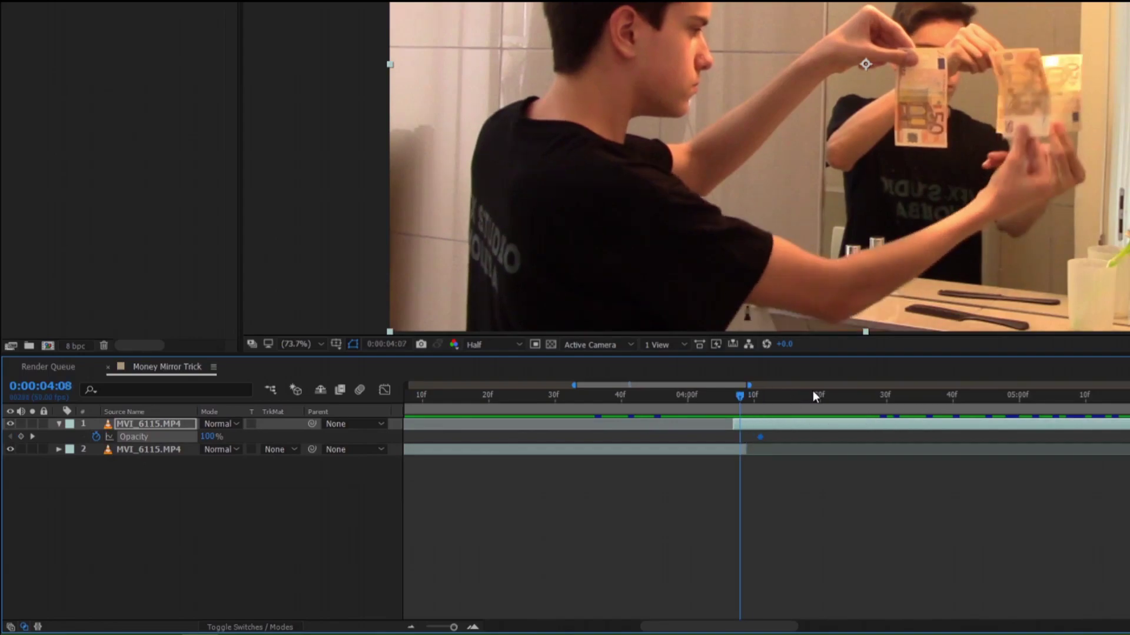
left_click_drag(207, 437, 105, 440)
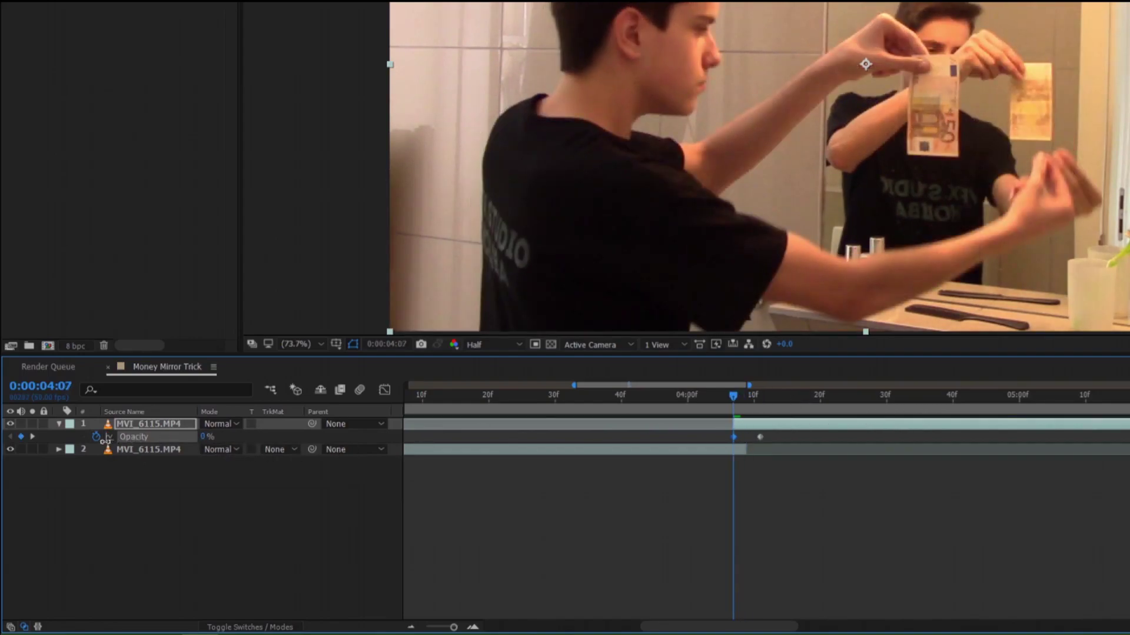
left_click_drag(782, 428, 689, 371)
key("space")
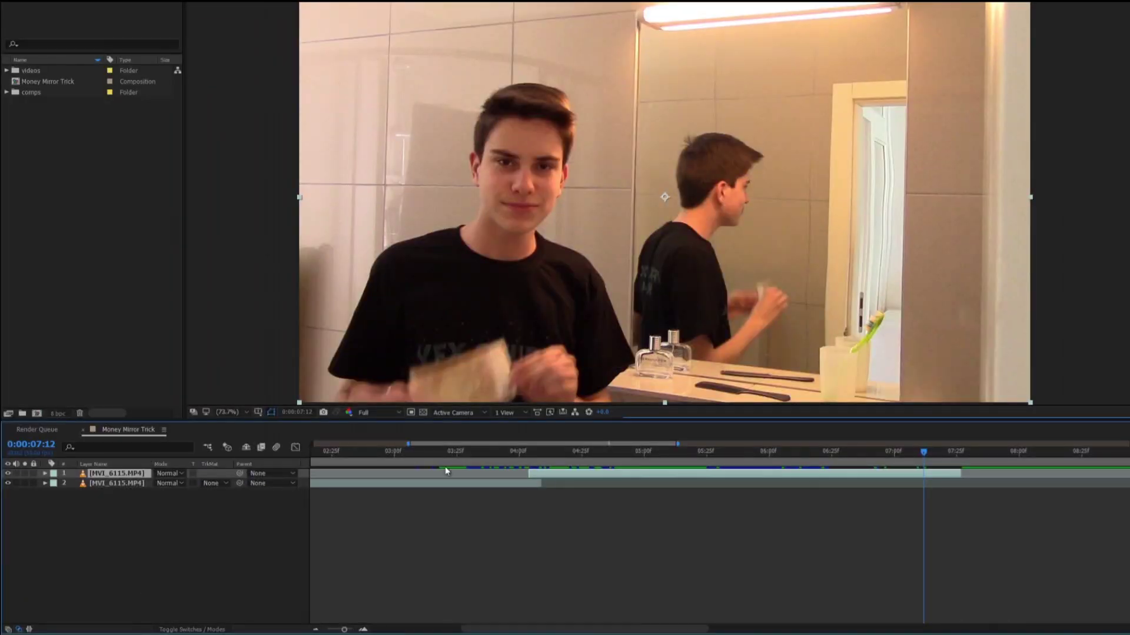
Duplicate the upper clip, then split and trim the copies so the top one keeps only the section with the empty bathroom.
key("ctrl+d")
left_click_drag(678, 444, 1127, 440)
left_click_drag(552, 473, 829, 481)
key("ctrl+shift+d")
left_click(524, 483)
key("Delete")
left_click_drag(616, 451, 719, 458)
left_click(725, 473)
key("ctrl+shift+d")
key("Delete")
Rename the top layer with the empty bathroom footage as clean plate.
left_click(563, 453)
left_click(140, 473)
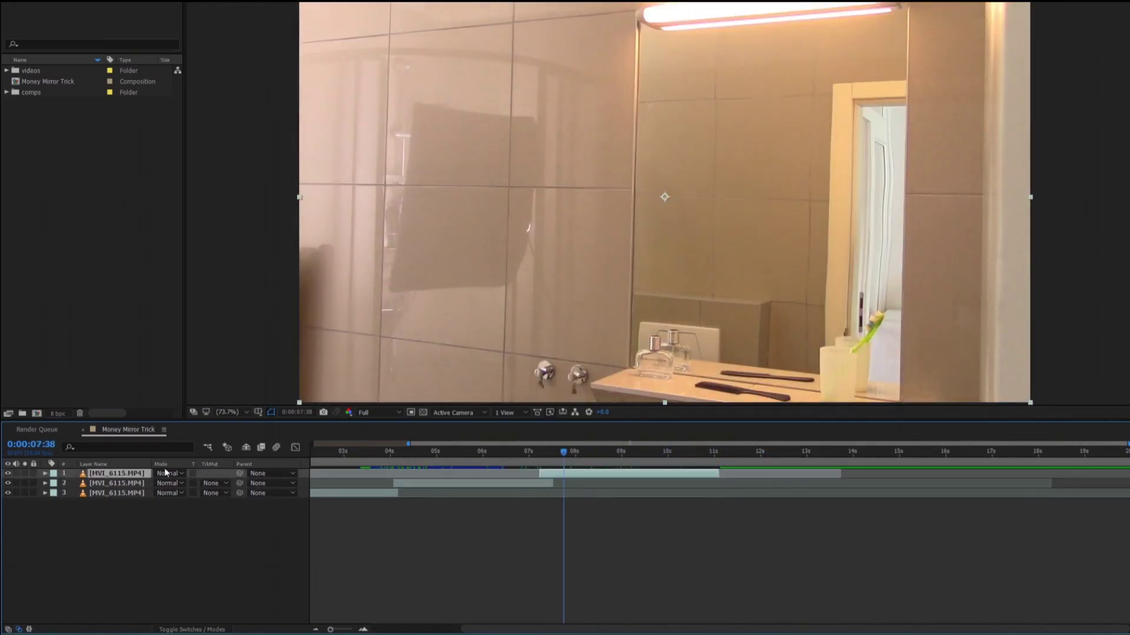
key("Return")
type("dlean plate")
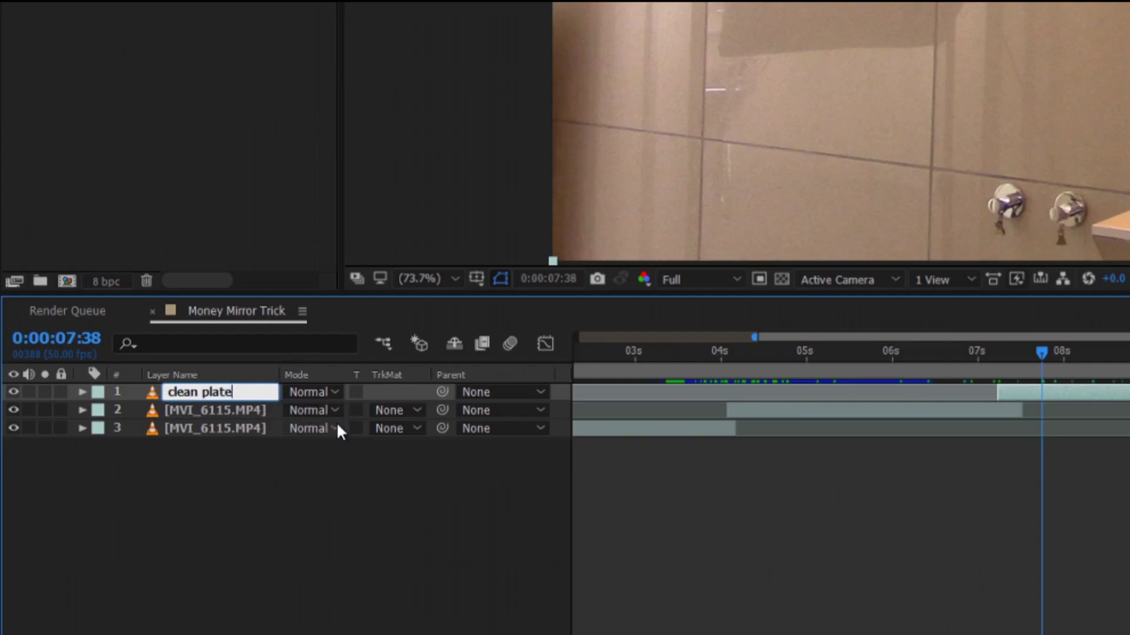
key("Return")
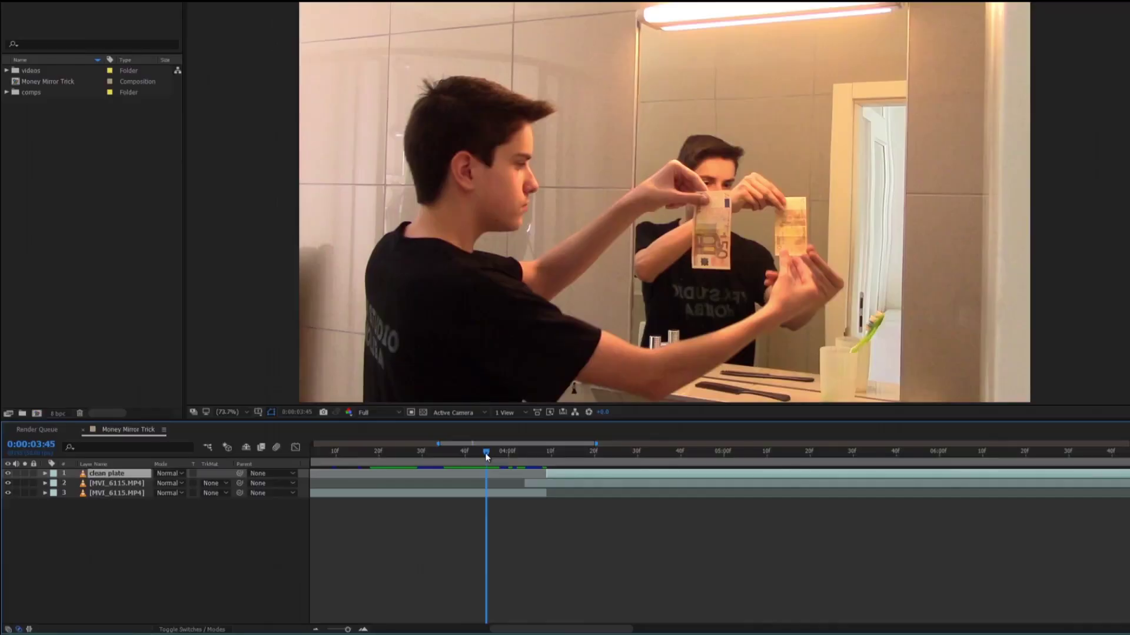
Move the clean plate layer to start at 0:00:03:41 and hide it.
left_click_drag(486, 453, 469, 453)
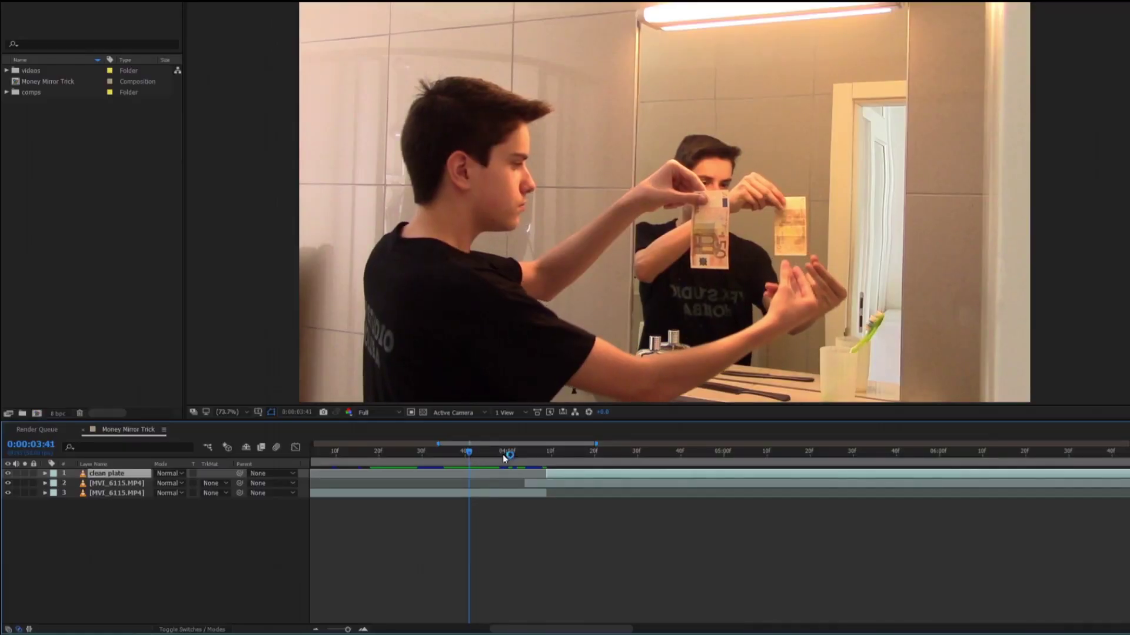
left_click_drag(559, 478, 457, 461)
left_click(445, 453)
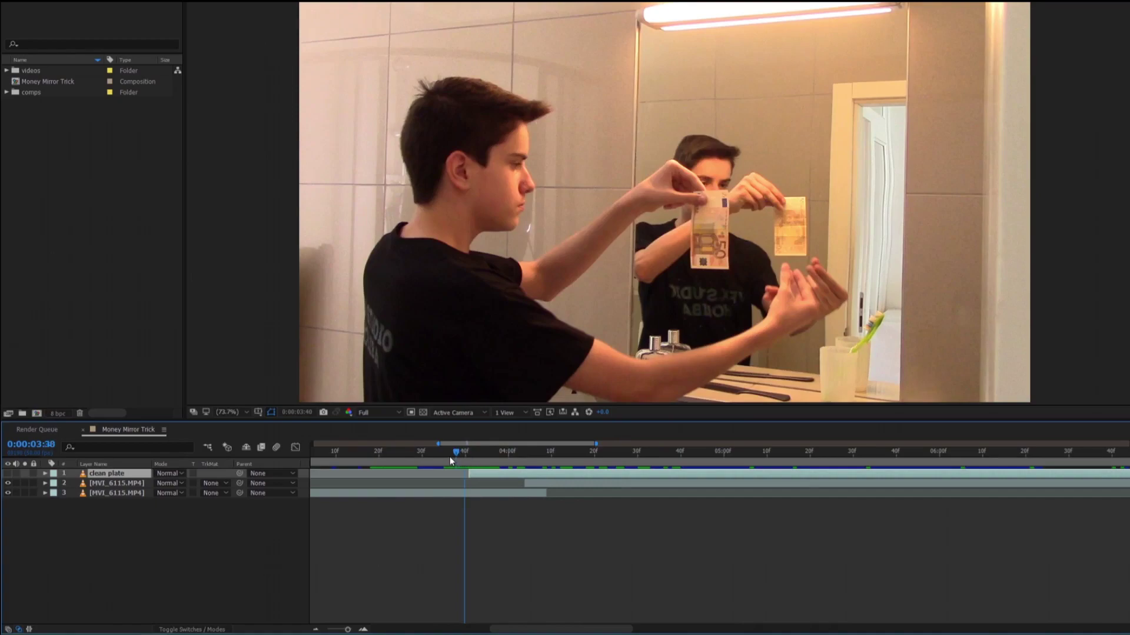
Duplicate the lowest MVI_6115.MP4 layer, place the copy at the top of the layer stack and rename it roto.
left_click_drag(449, 457, 452, 457)
left_click(455, 496)
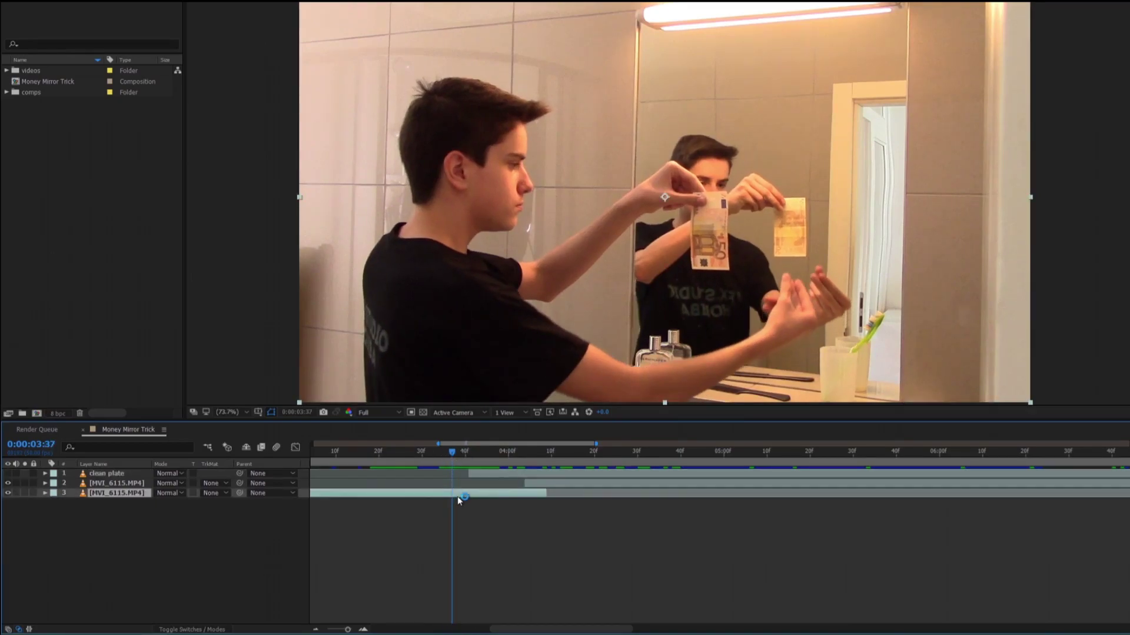
key("ctrl+d")
left_click_drag(118, 475, 118, 474)
key("Return")
type("roto")
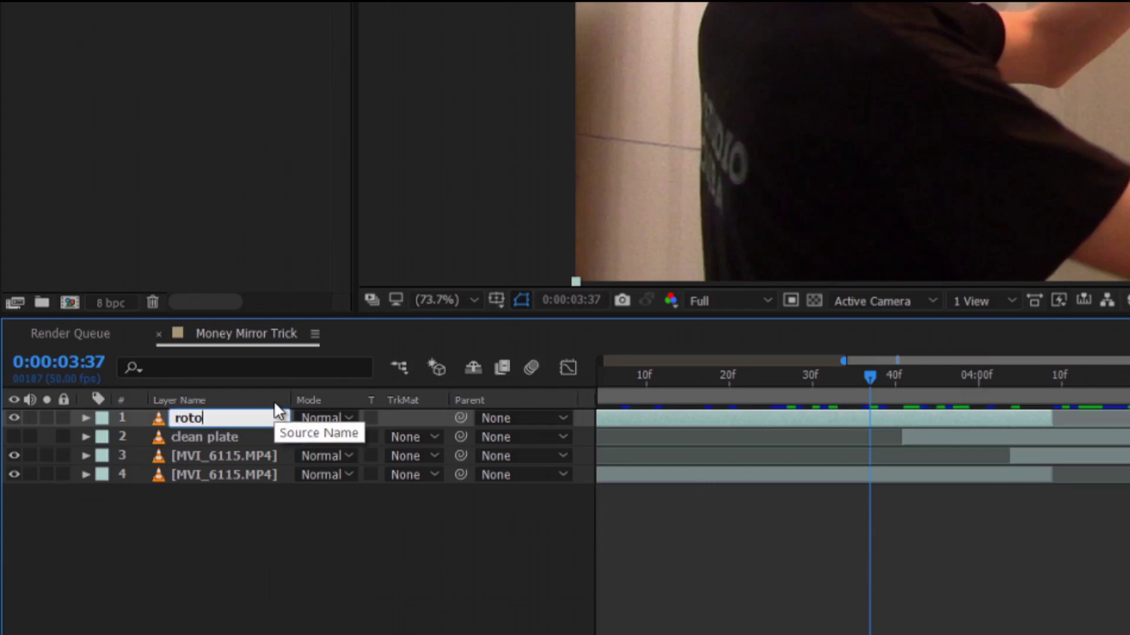
left_click(248, 506)
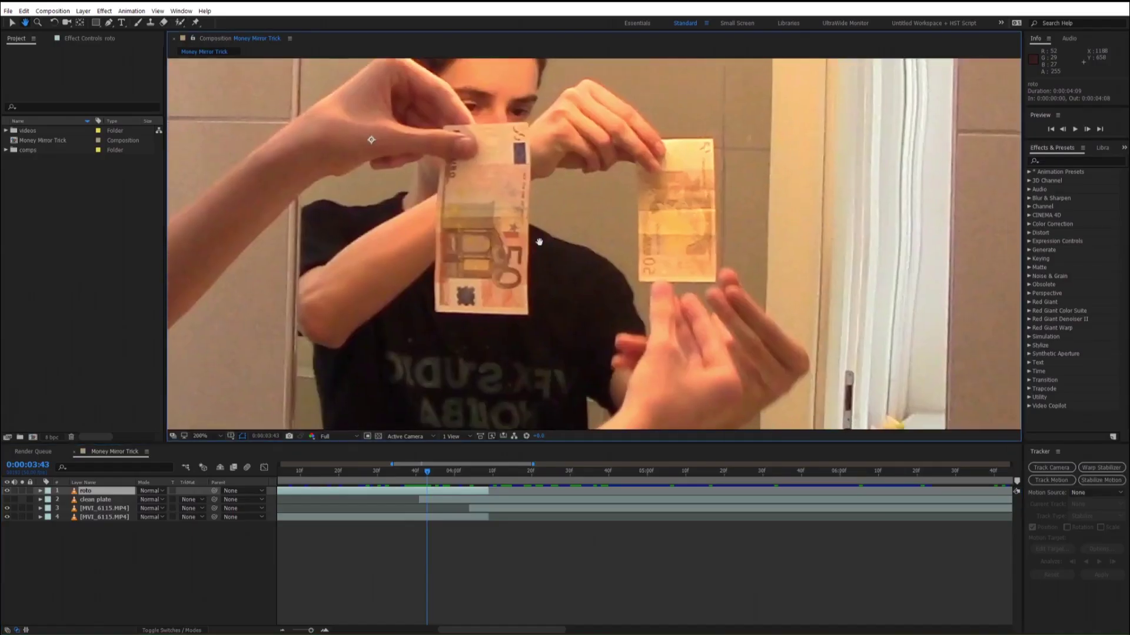
Split the roto layer just before the hand reaches the reflected bill and delete the earlier part, so it starts at 0:00:03:41.
mouse_move(537, 240)
left_mouse_down()
mouse_move(453, 223)
mouse_move(465, 226)
left_mouse_up()
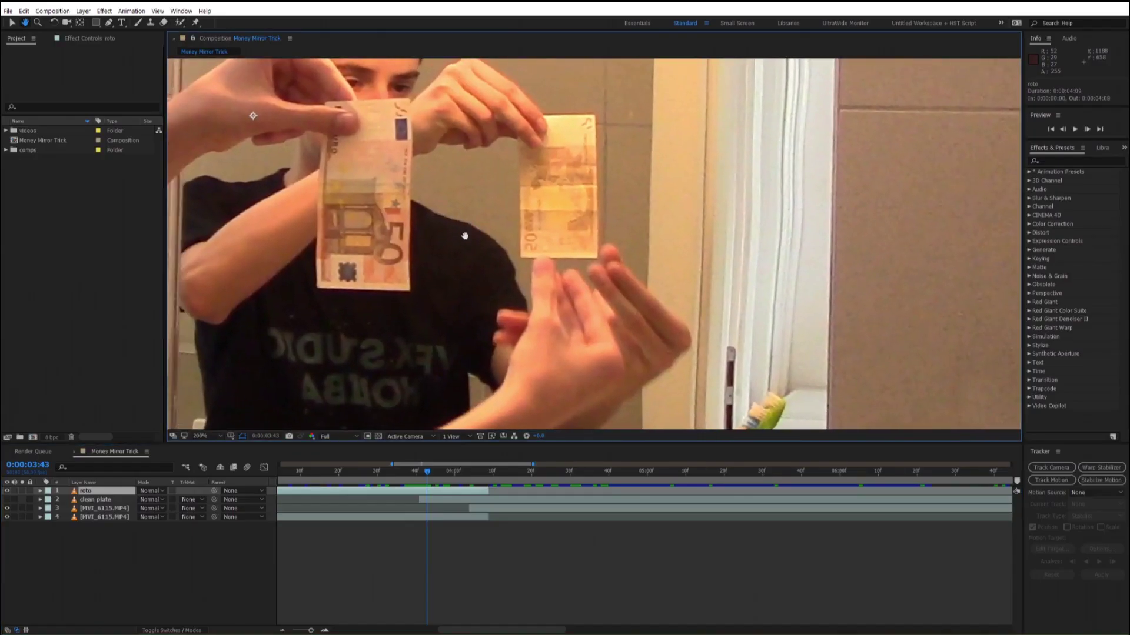
key("alt+w")
key("Page_Up")
key("ctrl+shift+d")
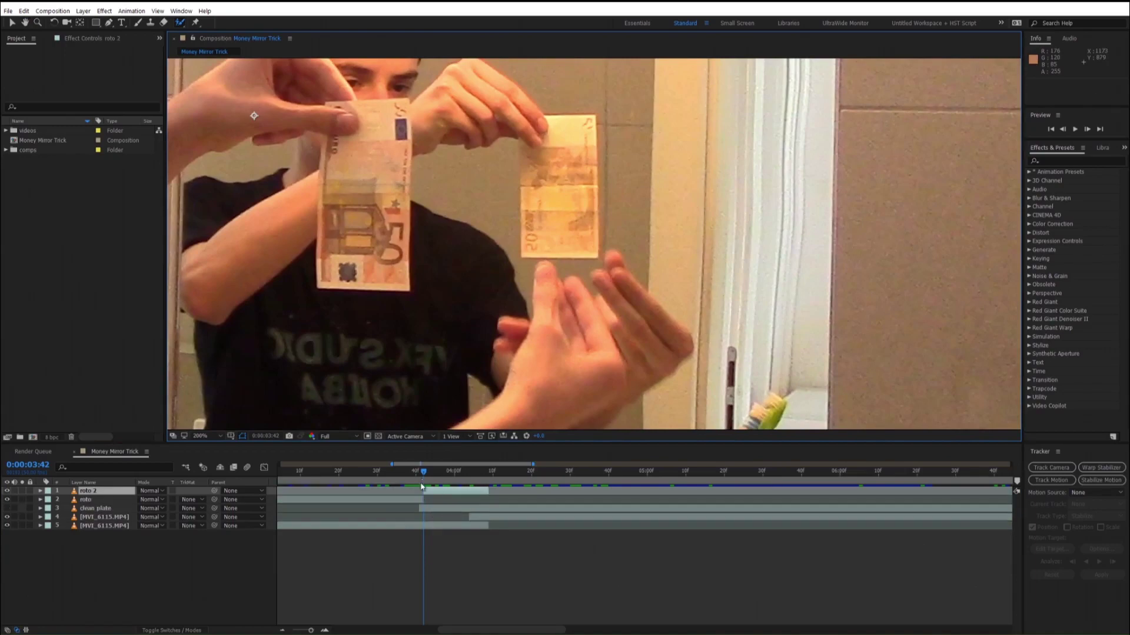
left_click(417, 502)
key("Delete")
Open the roto 2 layer and select the reflected hand holding the bill and the reaching hand's thumb with Roto Brush.
left_click(436, 493)
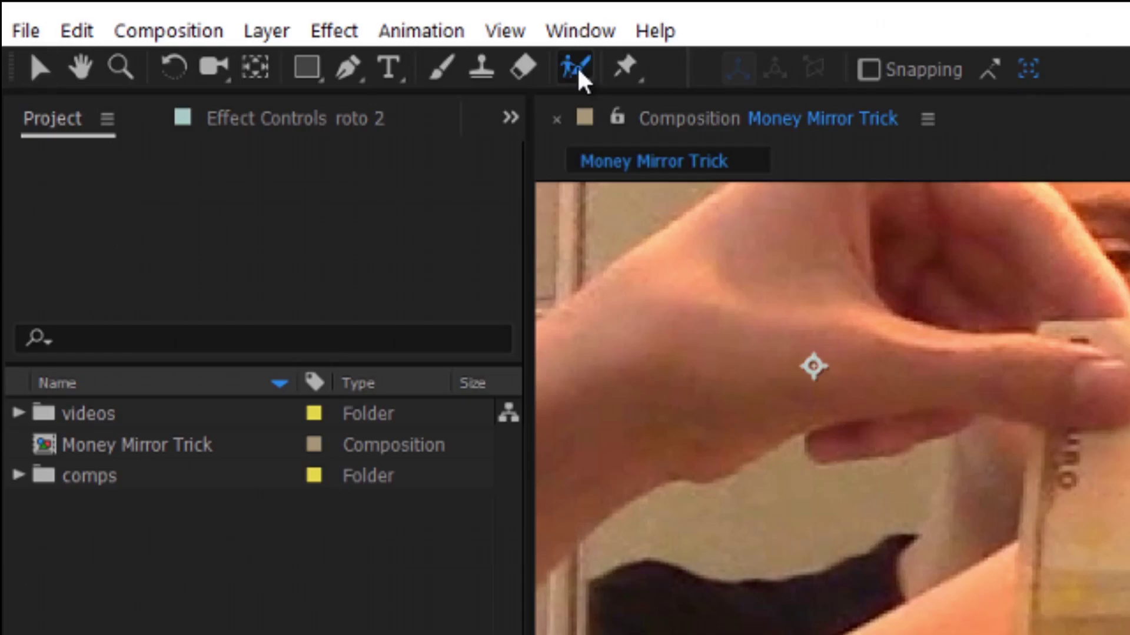
double_click(934, 517)
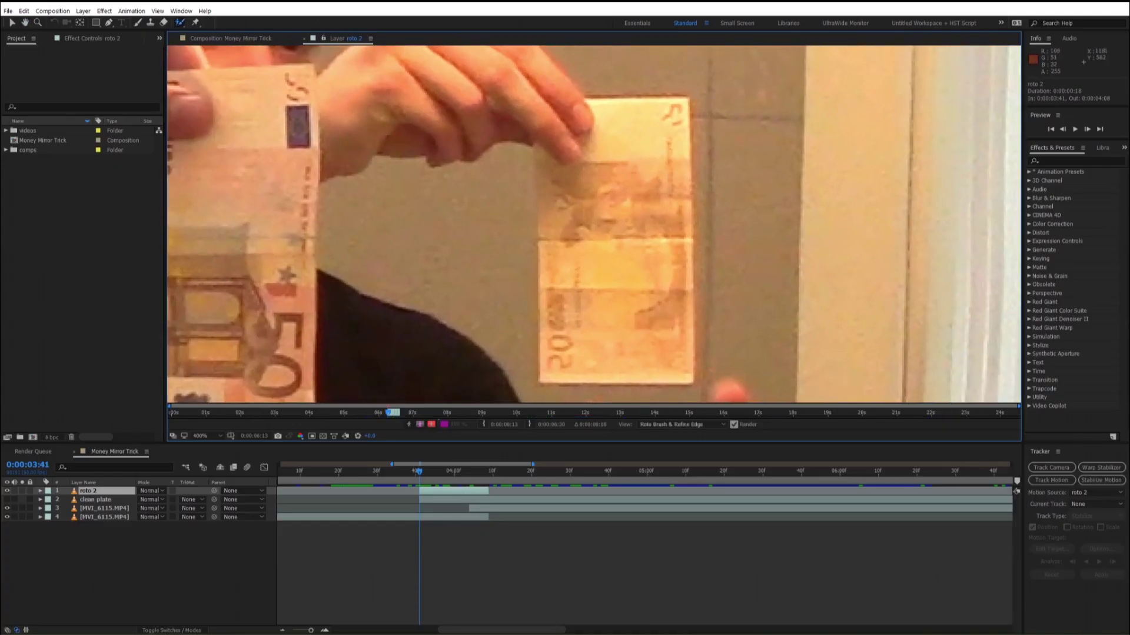
mouse_move(413, 137)
left_mouse_down()
mouse_move(567, 142)
mouse_move(577, 108)
mouse_move(550, 198)
mouse_move(528, 202)
mouse_move(497, 19)
left_mouse_up()
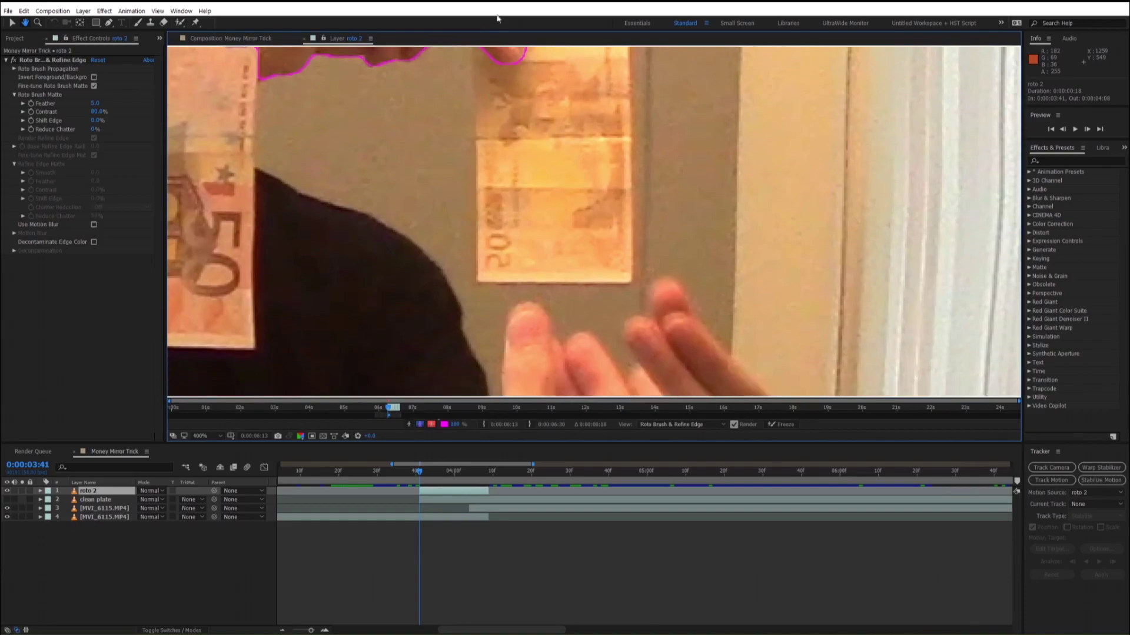
left_click_drag(518, 394, 517, 200)
left_click_drag(516, 203, 519, 253)
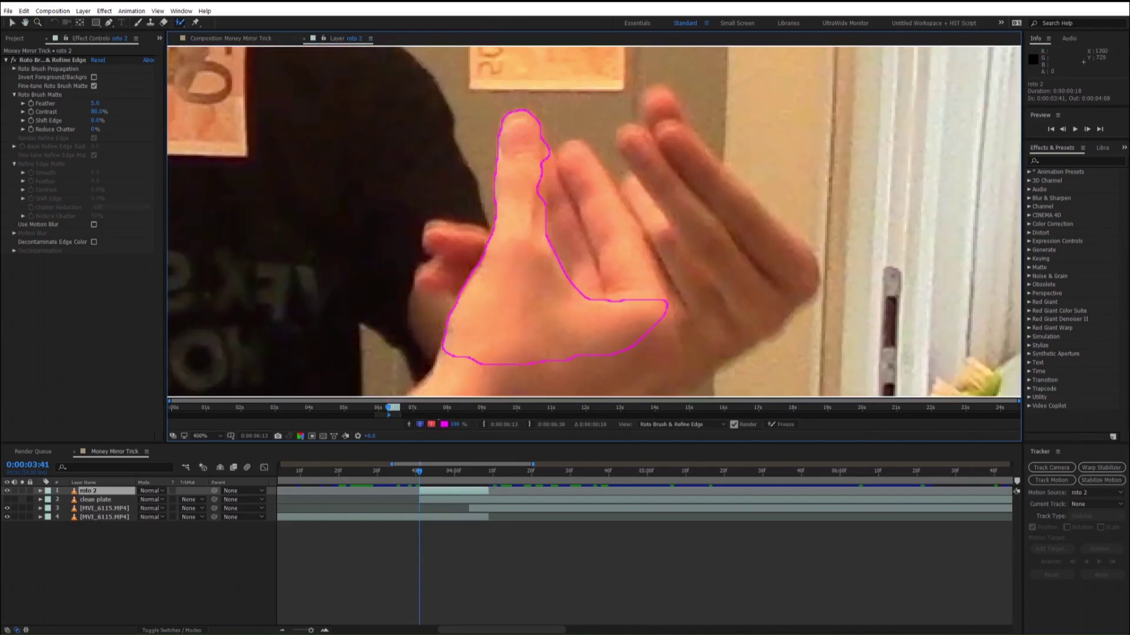
Advance through the roto 2 frames past 0:00:04:02, correcting the Roto Brush selection of the reaching hand with foreground strokes.
scroll(553, 247, "down", 1)
key("Page_Down")
key("Page_Down")
key("Page_Down")
key("Page_Down")
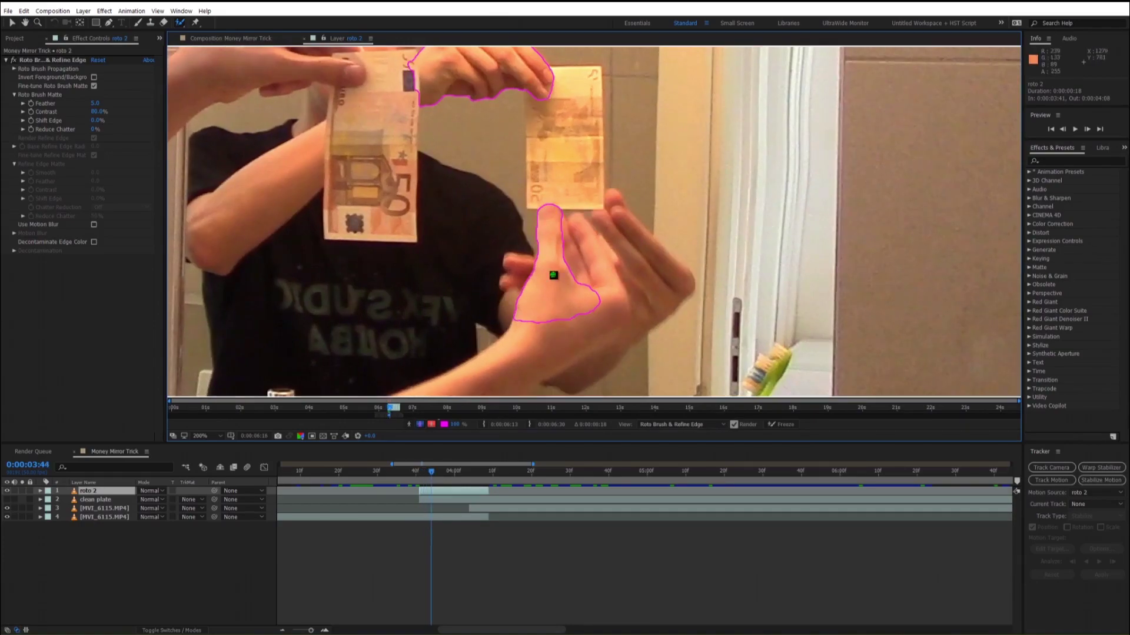
scroll(555, 274, "up", 1)
key("Page_Down")
key("Page_Down")
key("Page_Down")
mouse_move(483, 256)
left_mouse_down()
mouse_move(524, 251)
mouse_move(477, 325)
left_mouse_up()
key("Page_Down")
key("Page_Down")
key("Page_Down")
key("Page_Down")
left_click_drag(540, 386, 581, 390)
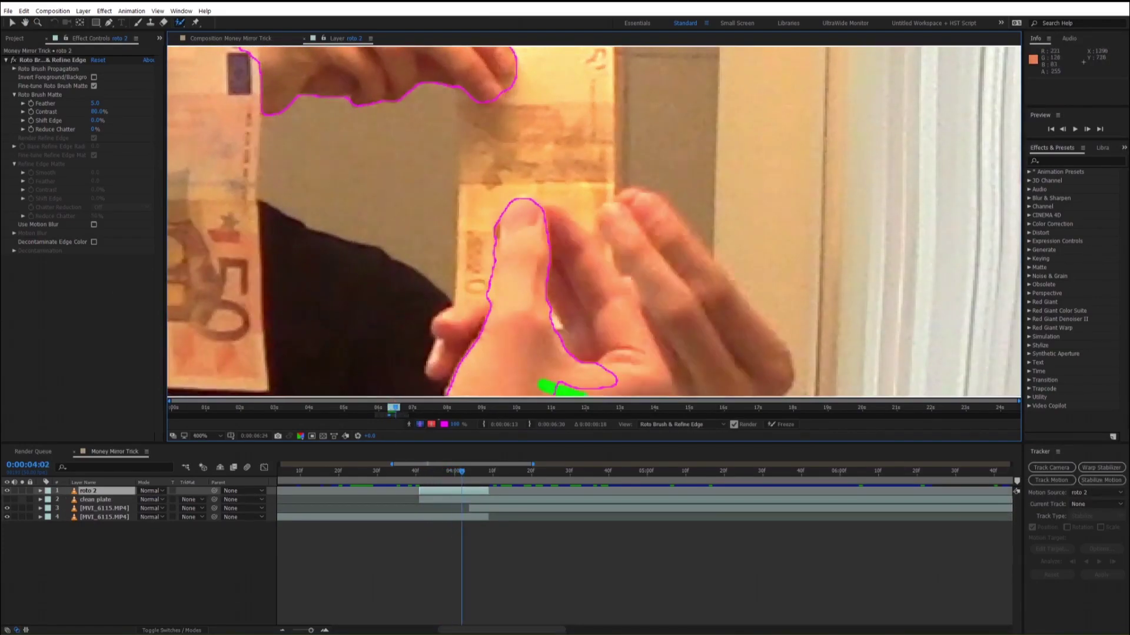
key("Page_Down")
key("Page_Down")
key("Page_Down")
Extend the roto 2 layer to end at 0:00:04:25 and keep refining the hand selection frame by frame.
left_click_drag(488, 491, 554, 491)
left_click_drag(640, 171, 693, 267)
key("Page_Down")
key("Page_Down")
key("Page_Down")
key("Page_Down")
key("Page_Down")
key("Page_Down")
key("Page_Down")
key("Page_Down")
key("Page_Down")
key("Page_Down")
key("Page_Down")
key("Page_Down")
key("Page_Down")
key("Page_Down")
key("Page_Down")
left_click_drag(544, 182, 534, 192)
Propagate the roto 2 hand selection frame by frame to 0:00:05:17, freeze it, and return to the Money Mirror Trick composition.
key("Page_Down")
key("Page_Down")
key("Page_Down")
key("Page_Down")
key("Page_Down")
key("Page_Down")
key("Page_Down")
key("Page_Down")
key("Page_Down")
key("Page_Down")
key("Page_Down")
key("Page_Down")
key("Page_Down")
key("Page_Down")
key("Page_Down")
key("Page_Down")
key("Page_Down")
key("Page_Down")
key("Page_Down")
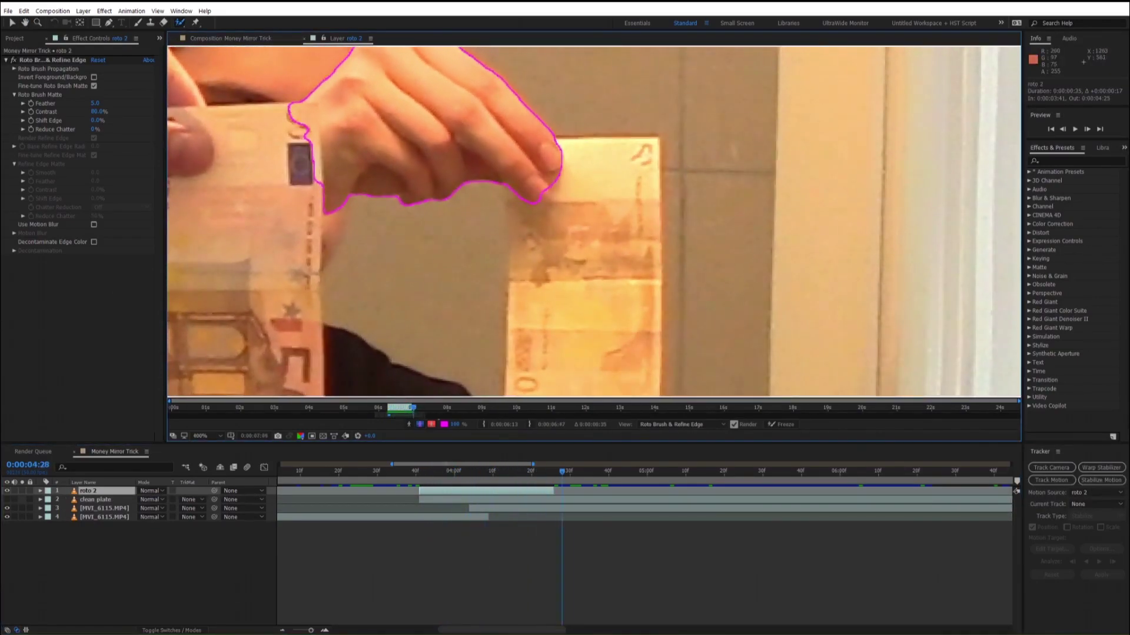
key("Page_Down")
key("Page_Down")
key("Page_Down")
key("Page_Down")
key("Page_Down")
key("Page_Down")
key("Page_Down")
key("Page_Down")
key("Page_Down")
key("Page_Down")
key("Page_Down")
key("Page_Down")
key("Page_Down")
key("Page_Down")
key("Page_Down")
key("Page_Down")
key("Page_Down")
key("Page_Down")
key("Page_Down")
key("Page_Down")
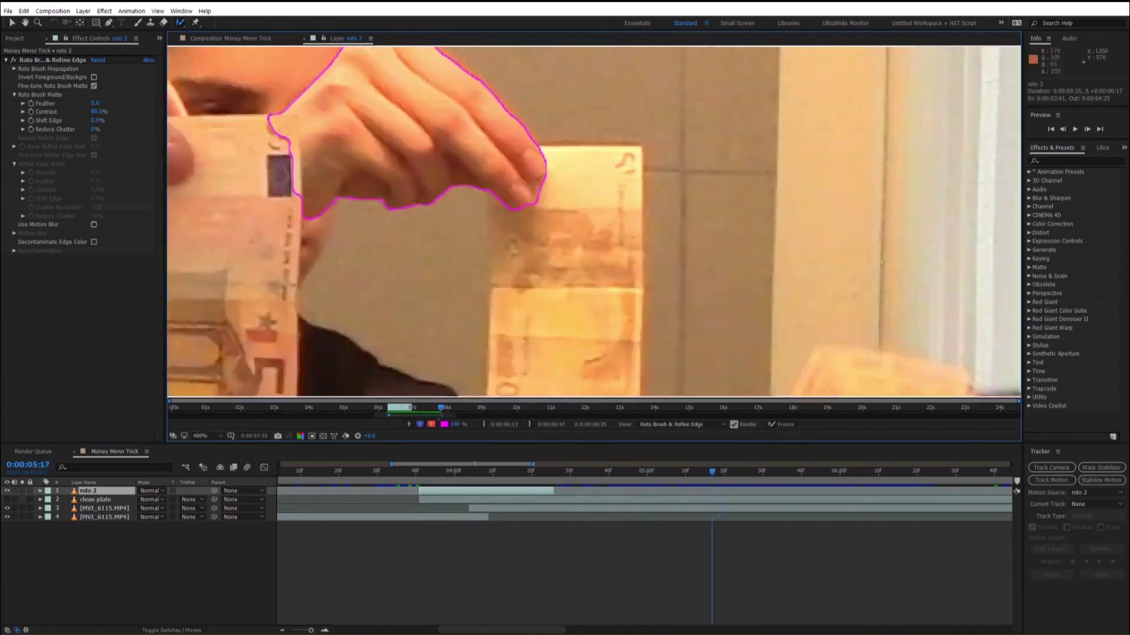
left_click(775, 424)
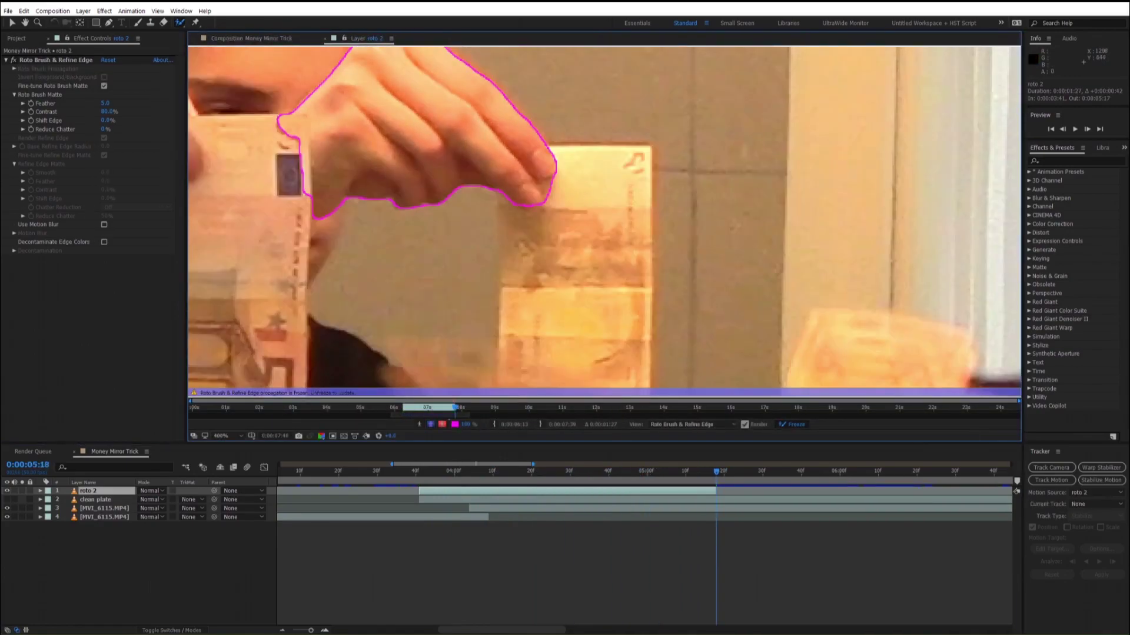
left_click(246, 39)
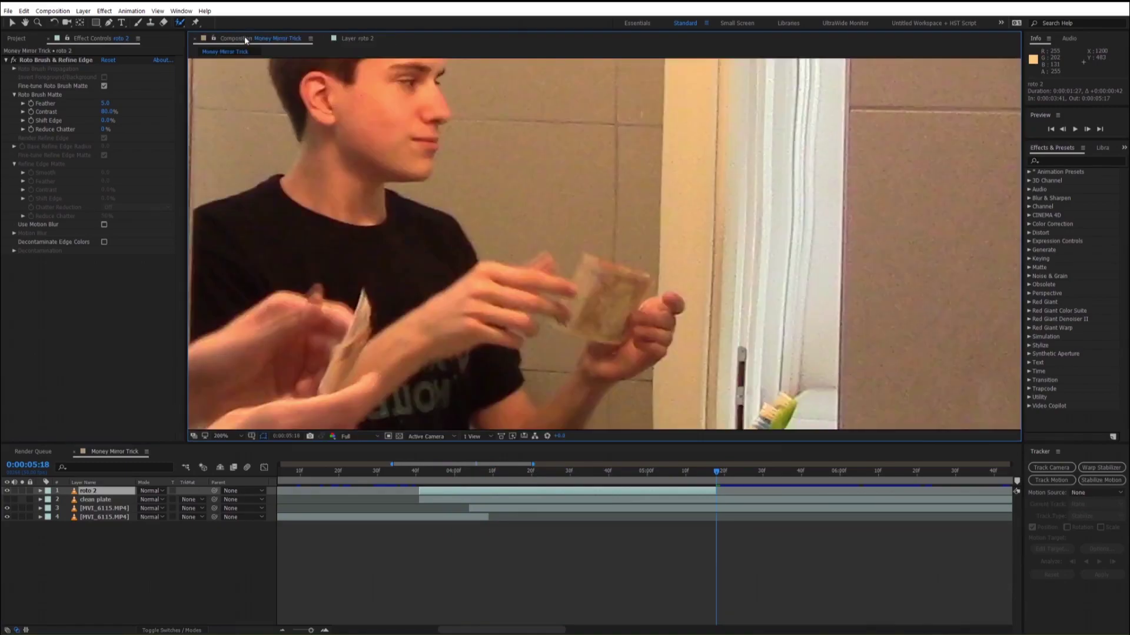
At 0:00:03:41, duplicate the lowest MVI_6115.MP4 layer, place the copy directly below roto 2 and rename it bill.
left_click_drag(451, 470, 419, 479)
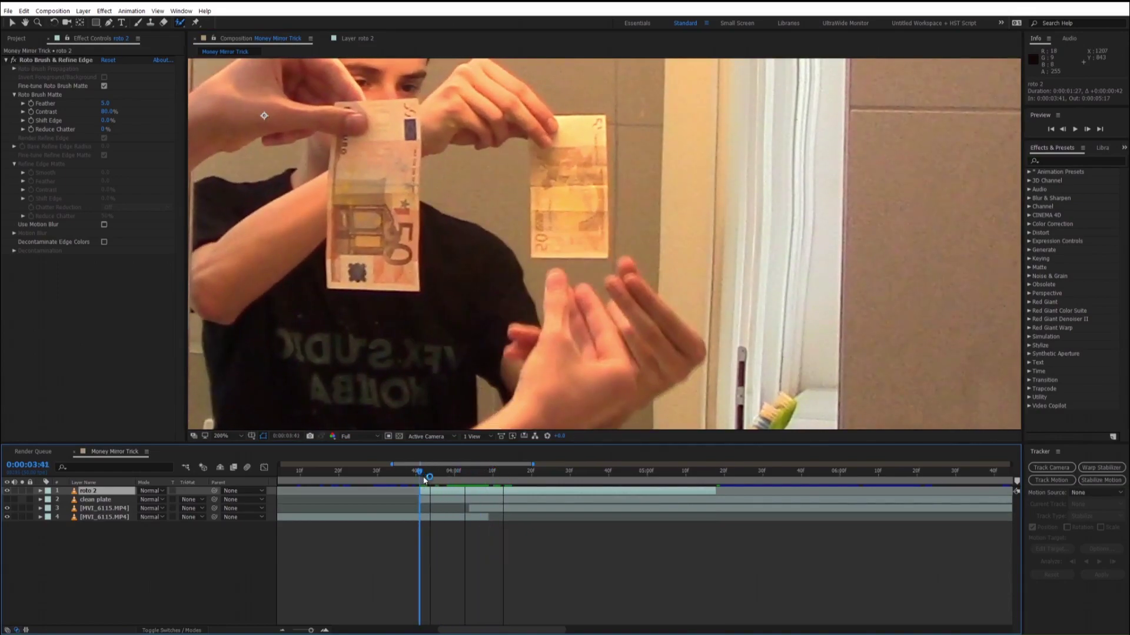
left_click(427, 518)
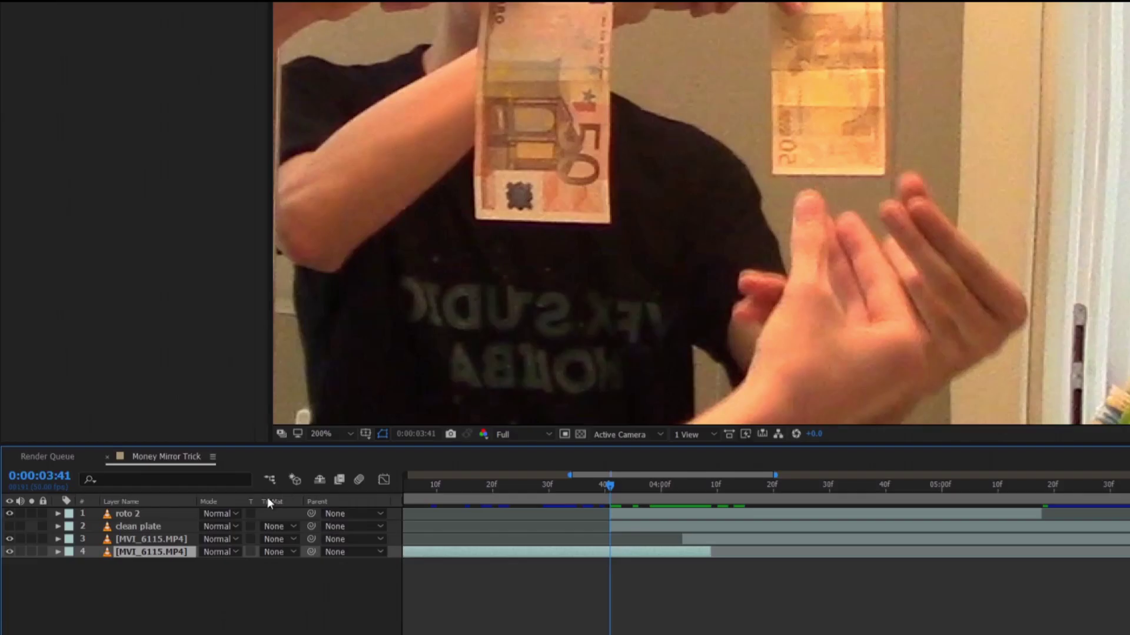
key("ctrl+d")
left_click_drag(147, 553, 146, 530)
right_click(150, 531)
left_click(174, 522)
type("bill")
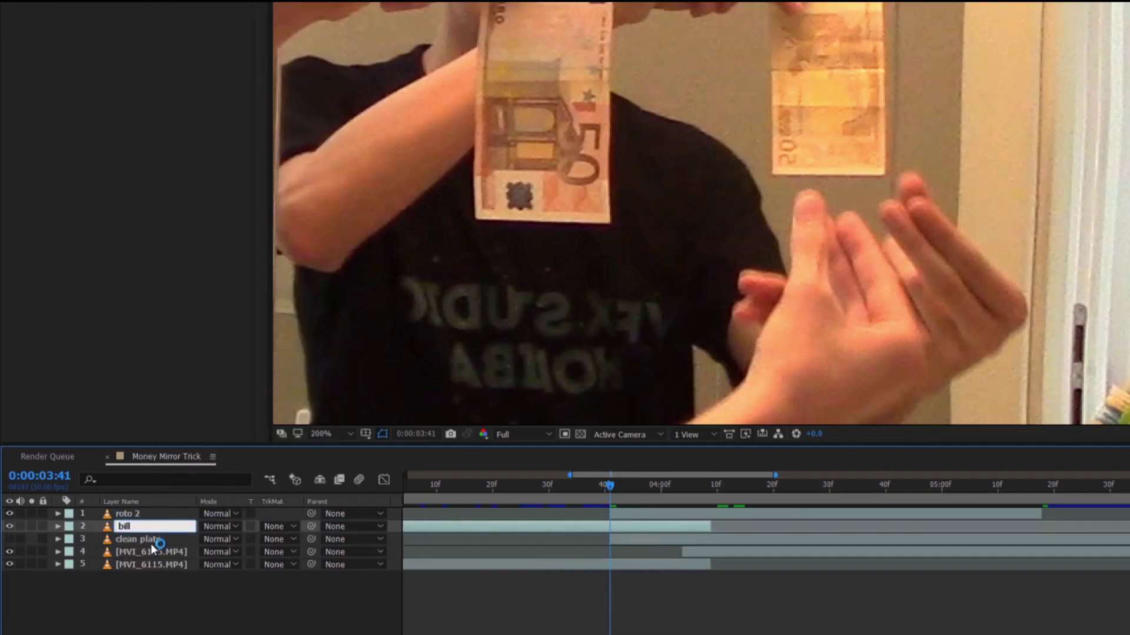
key("Return")
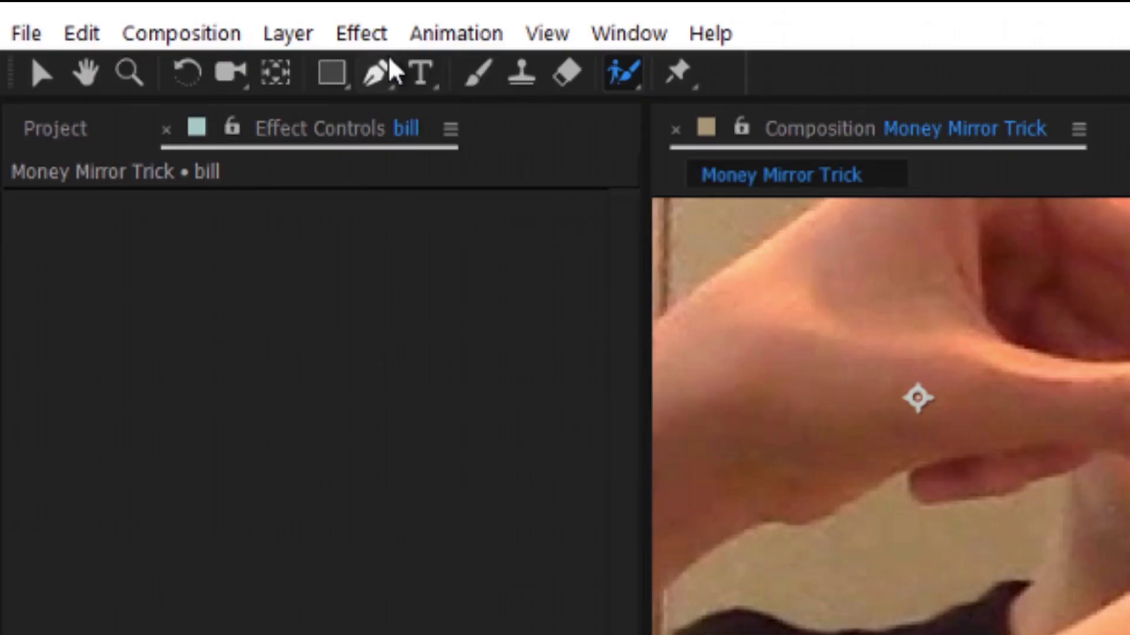
Draw a Pen tool mask around the reflected bill on the bill layer and apply Freeze Frame at 0:00:03:41.
left_click(383, 64)
left_click(571, 435)
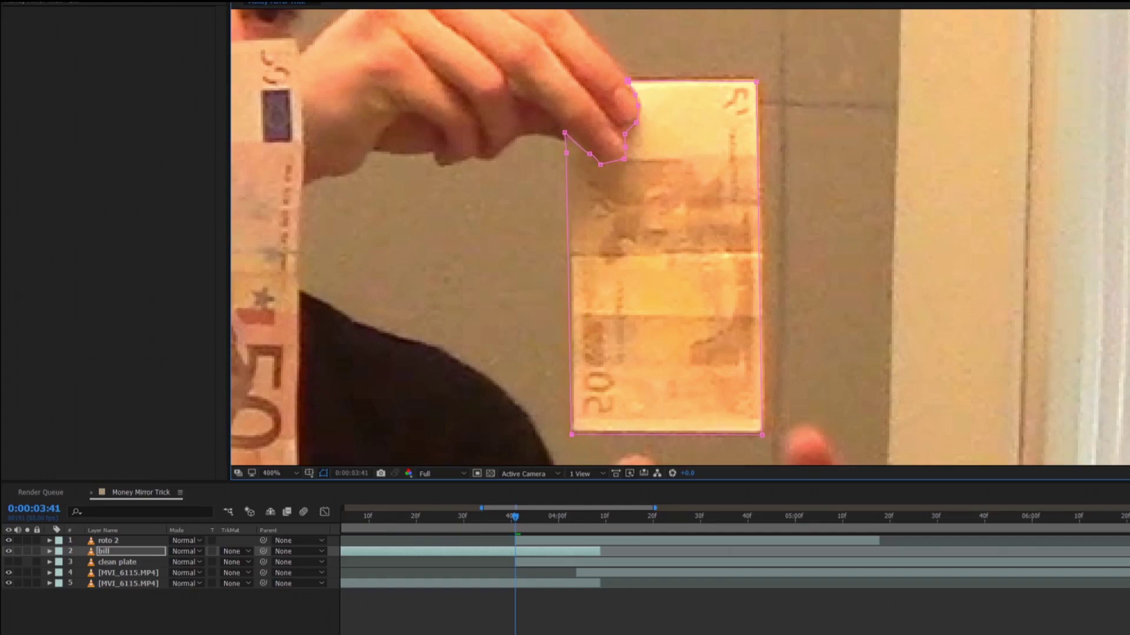
right_click(509, 553)
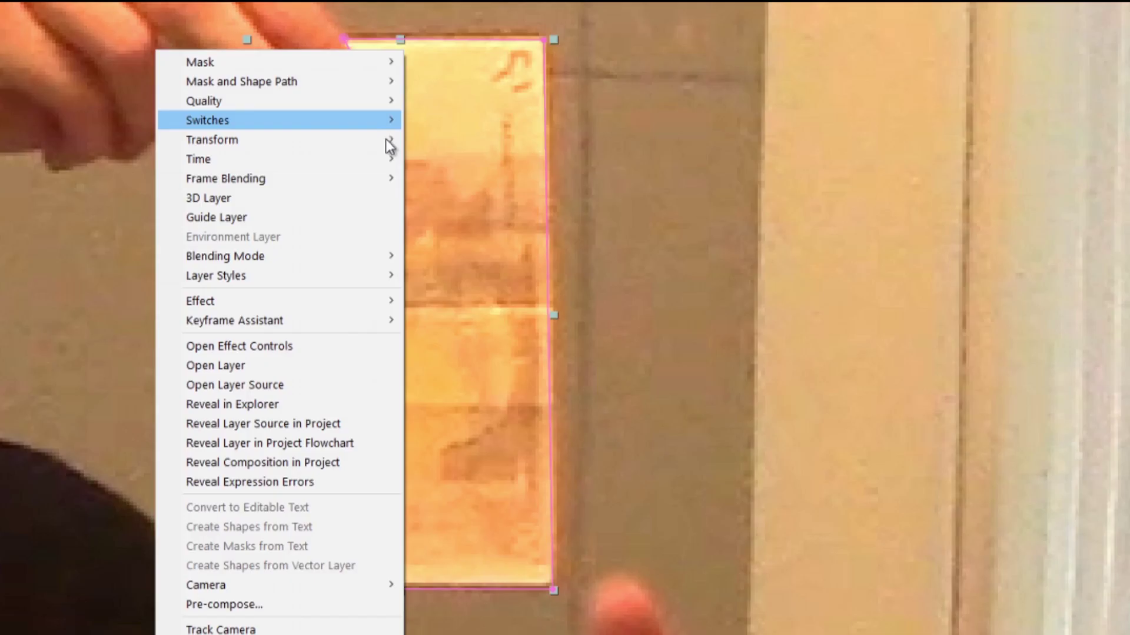
mouse_move(664, 147)
left_click(464, 218)
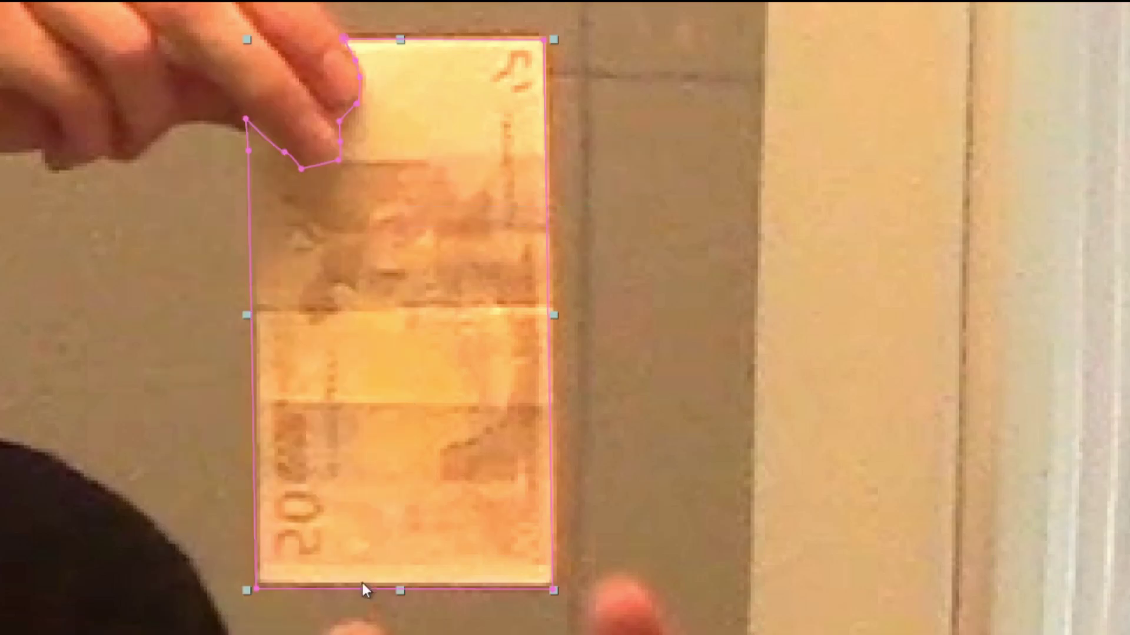
Delete the part of the bill layer before 0:00:03:41, keeping the bill 2 piece.
key("Delete")
left_click(546, 555)
scroll(742, 229, "down", 2)
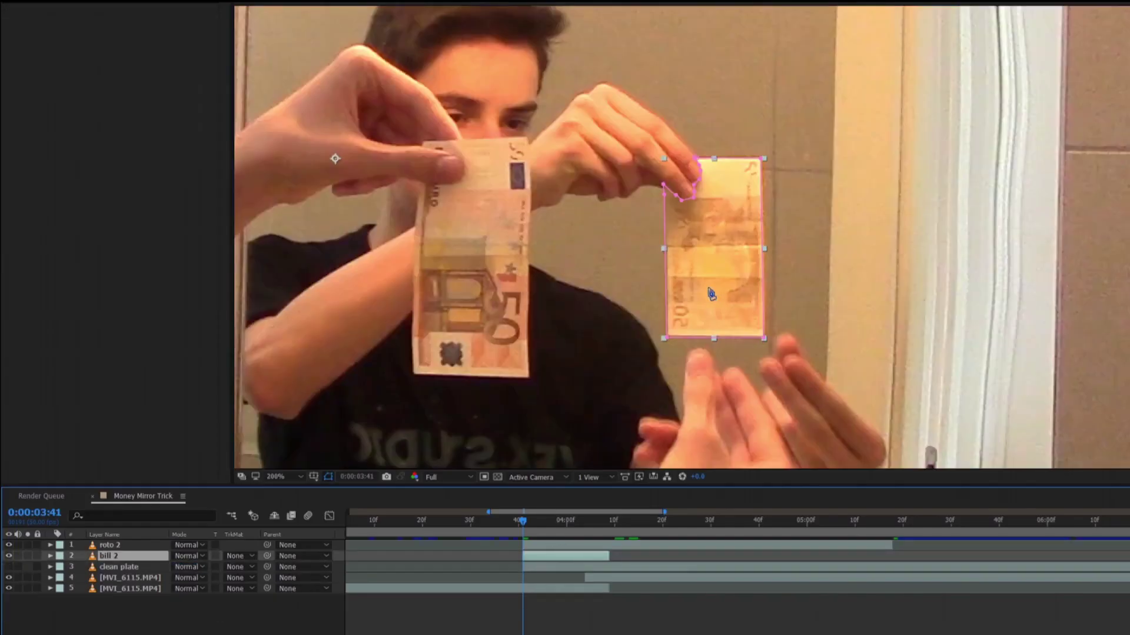
Step through the frames after 0:00:03:41 to check how the frozen bill lines up with the moving hand.
key("Page_Down")
key("Page_Down")
key("Page_Down")
key("Page_Down")
key("Page_Down")
key("Page_Down")
key("Page_Down")
key("Page_Down")
key("Page_Down")
key("Page_Down")
key("Page_Down")
key("Page_Down")
key("Page_Down")
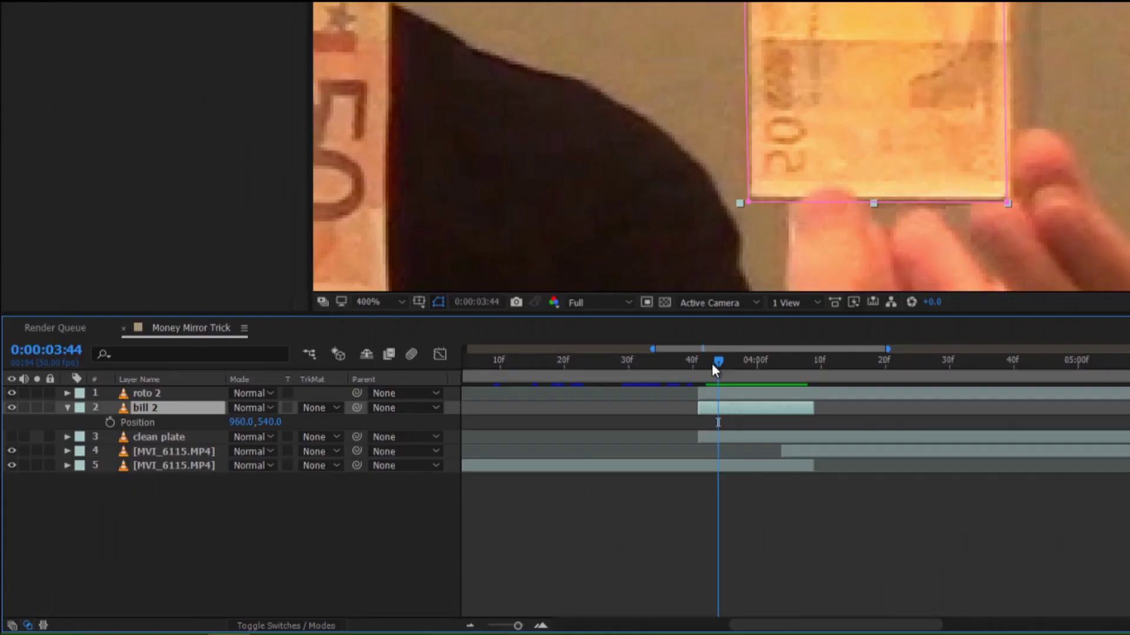
Add a Position keyframe to the bill 2 layer at 0:00:03:41.
left_click_drag(712, 362, 693, 355)
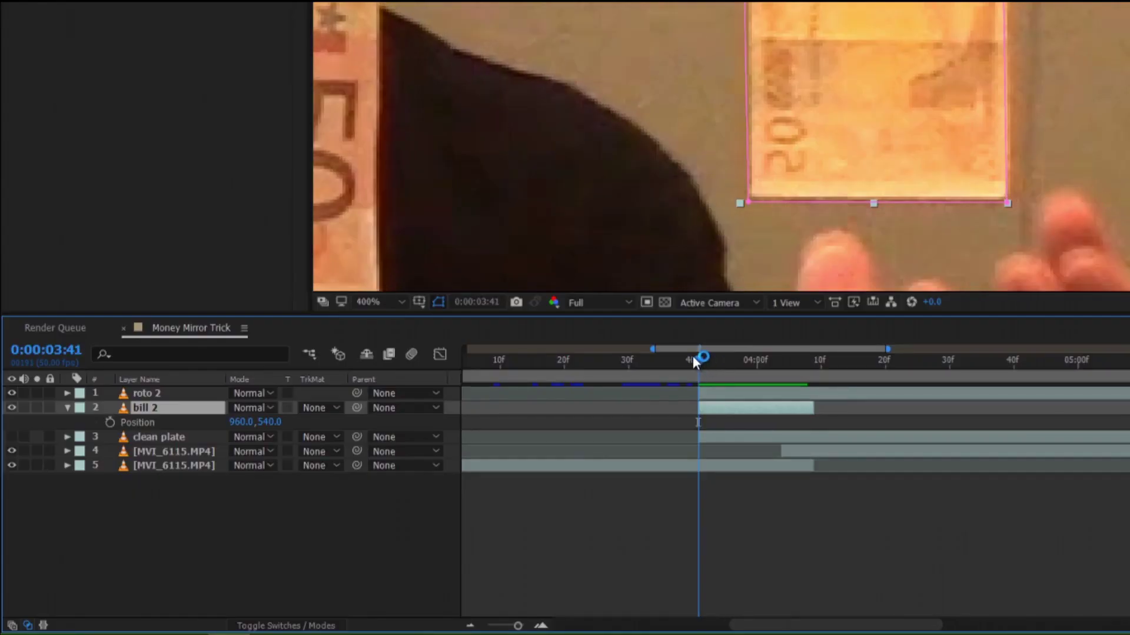
left_click(110, 422)
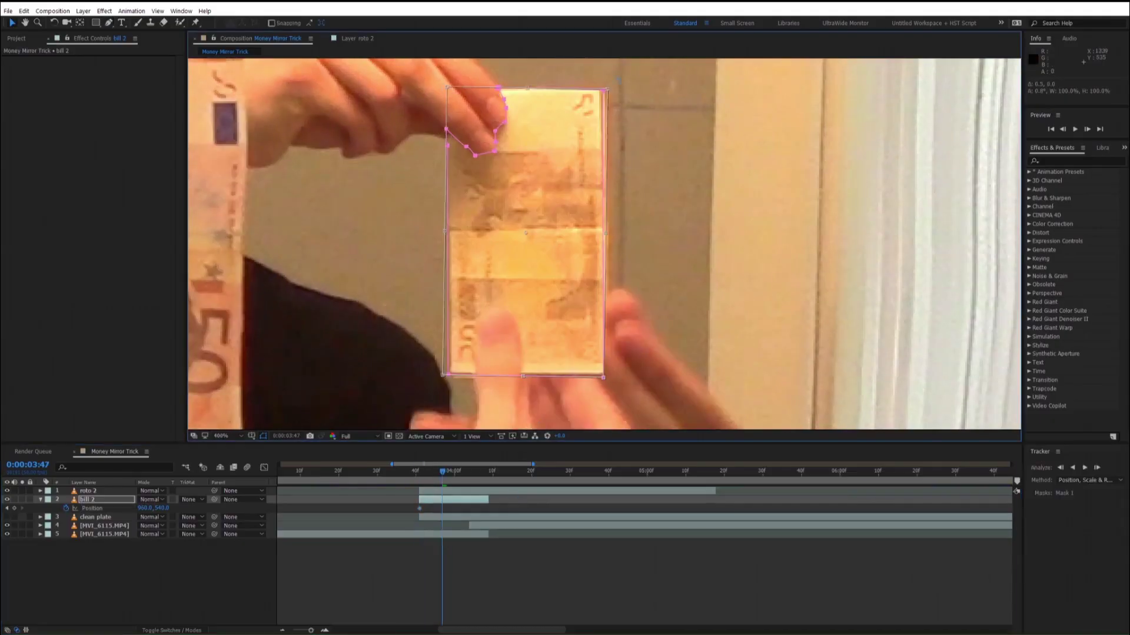
Keyframe the bill 2 layer's Position and Rotation frame by frame through 0:00:04:03 so the frozen bill follows the reflected hand.
key("Page_Down")
key("Page_Down")
key("Page_Down")
key("Page_Down")
key("Page_Down")
key("Page_Down")
key("Page_Down")
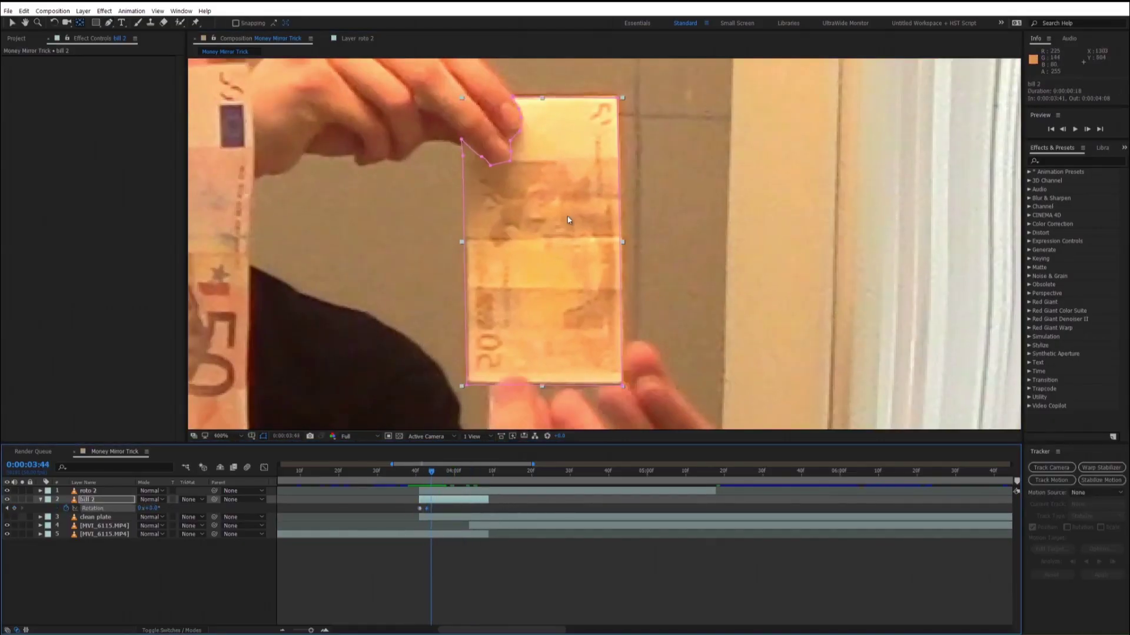
key("Page_Down")
key("Page_Down")
key("Page_Down")
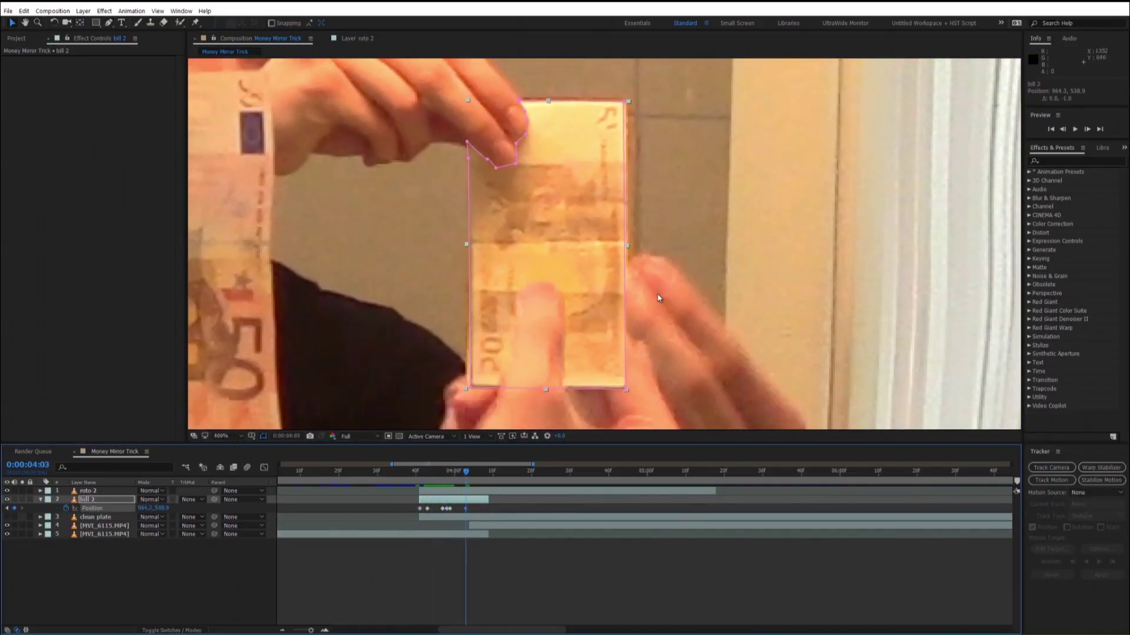
Move the second-take MVI_6115.MP4 layer above roto 2 and check the transition between the takes around 0:00:04:08.
left_click(428, 473)
left_click_drag(428, 473, 488, 451)
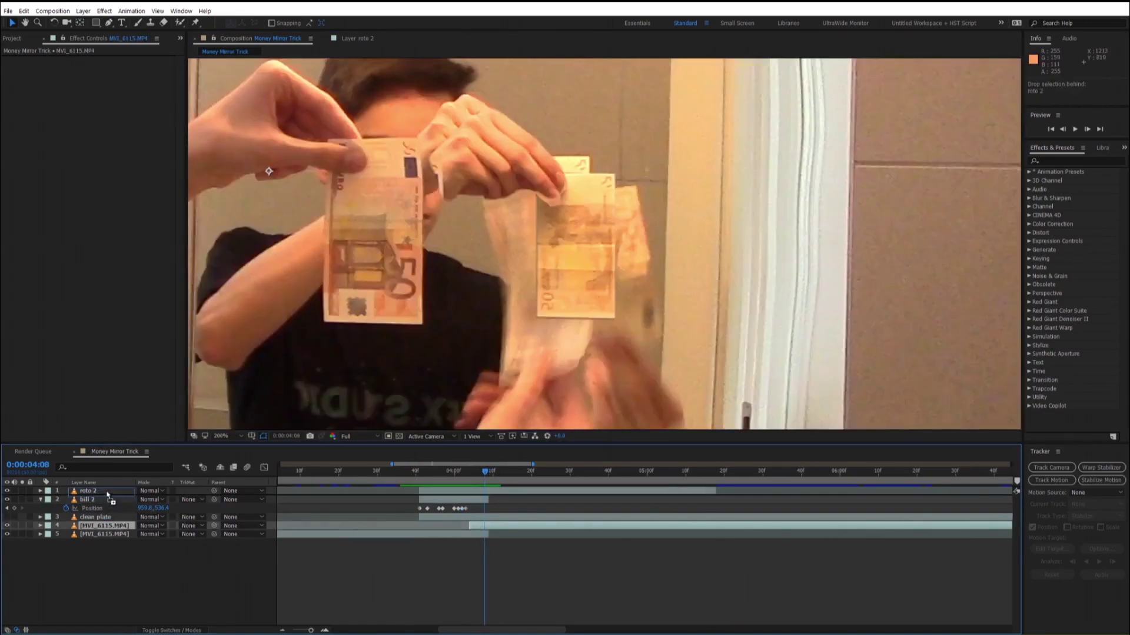
left_click_drag(107, 492, 108, 490)
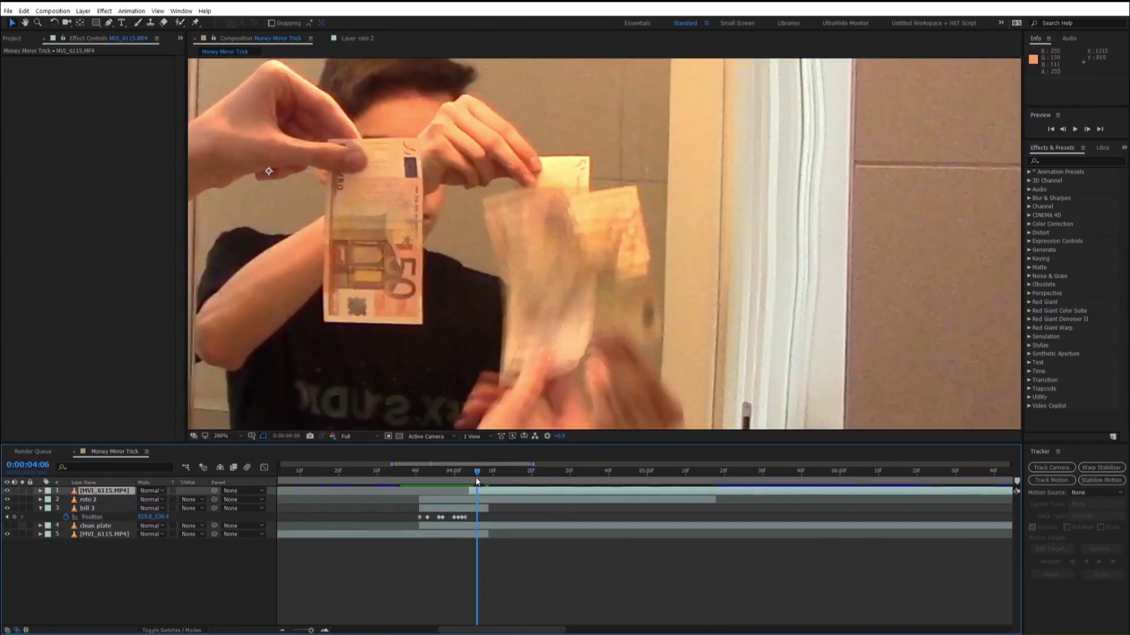
left_click_drag(476, 481, 486, 481)
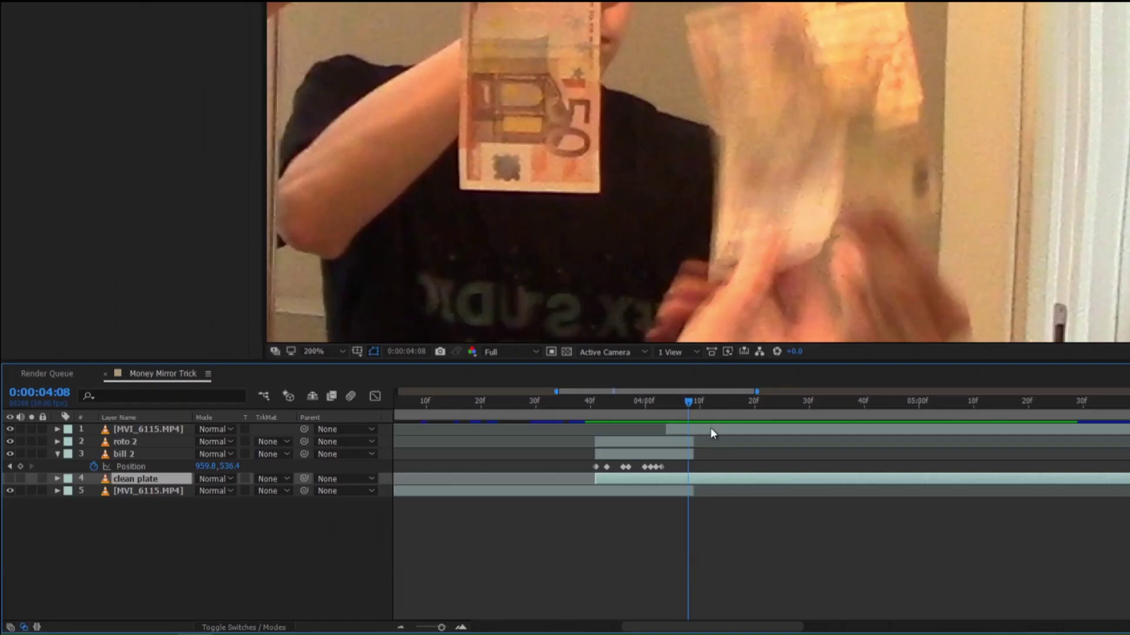
Duplicate the topmost MVI_6115.MP4 layer and rename the copy roto 2.
left_click(500, 489)
key("ctrl+d")
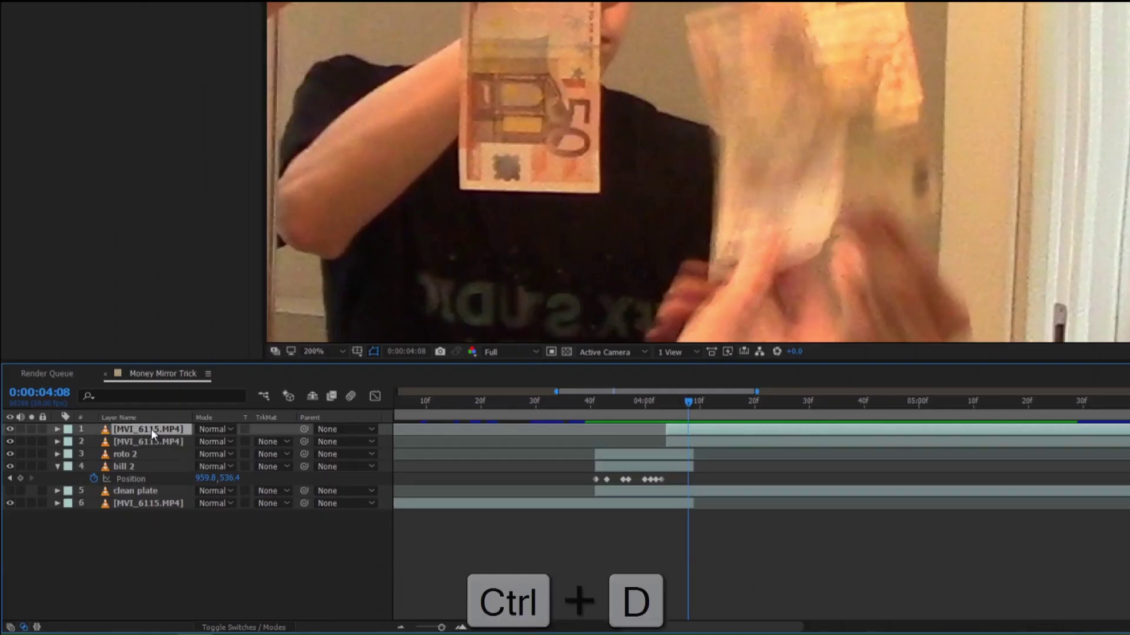
right_click(151, 428)
left_click(175, 429)
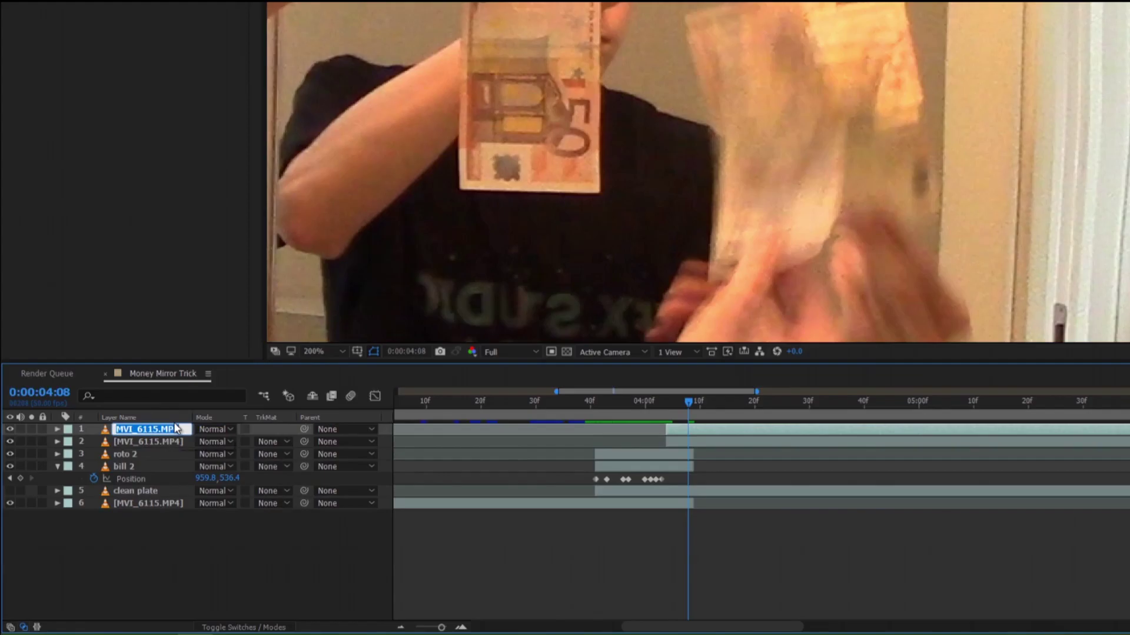
type("rot")
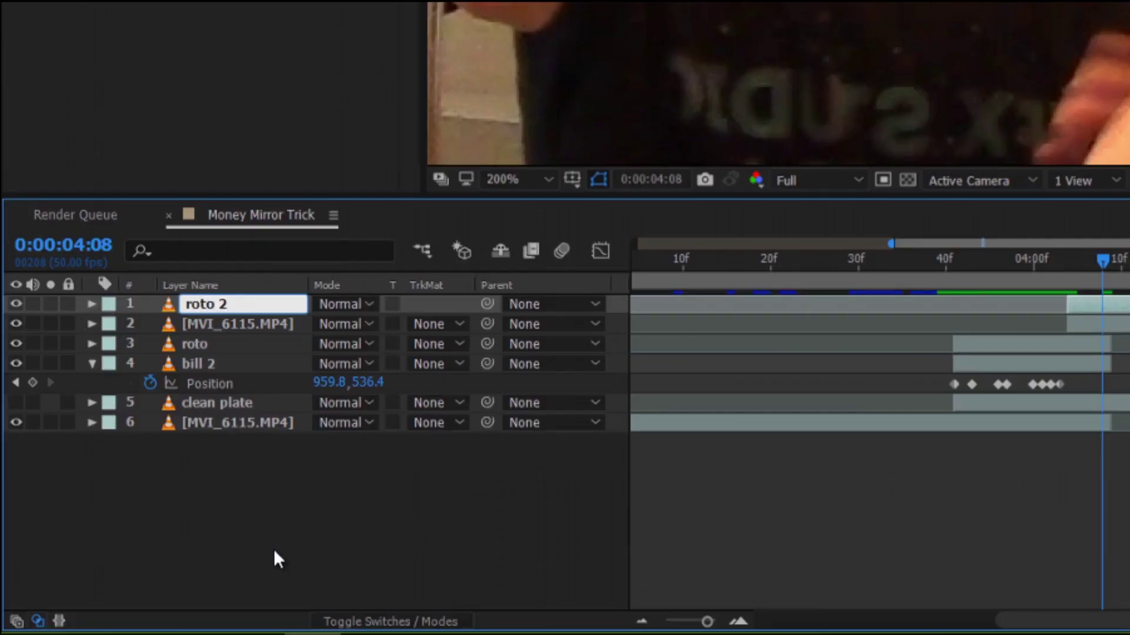
type("o 2")
key("Return")
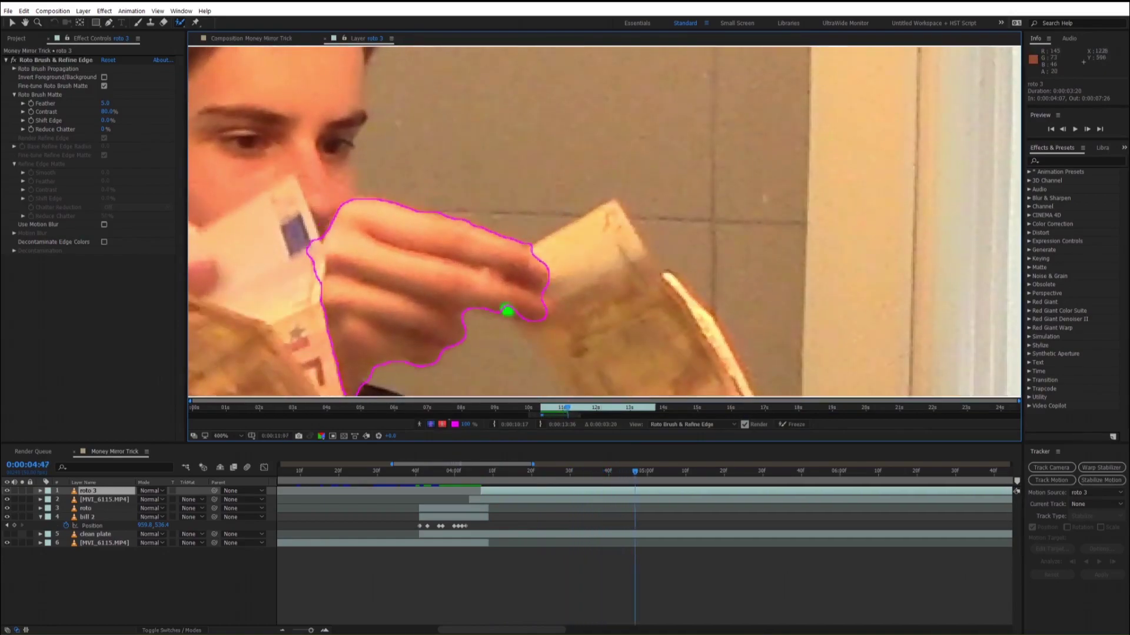
Rotoscope the reflected hand on the roto 3 layer up to 0:00:05:10, freeze the Roto Brush result and preview the composition from 0:00:03:40.
key("comma")
left_click(781, 424)
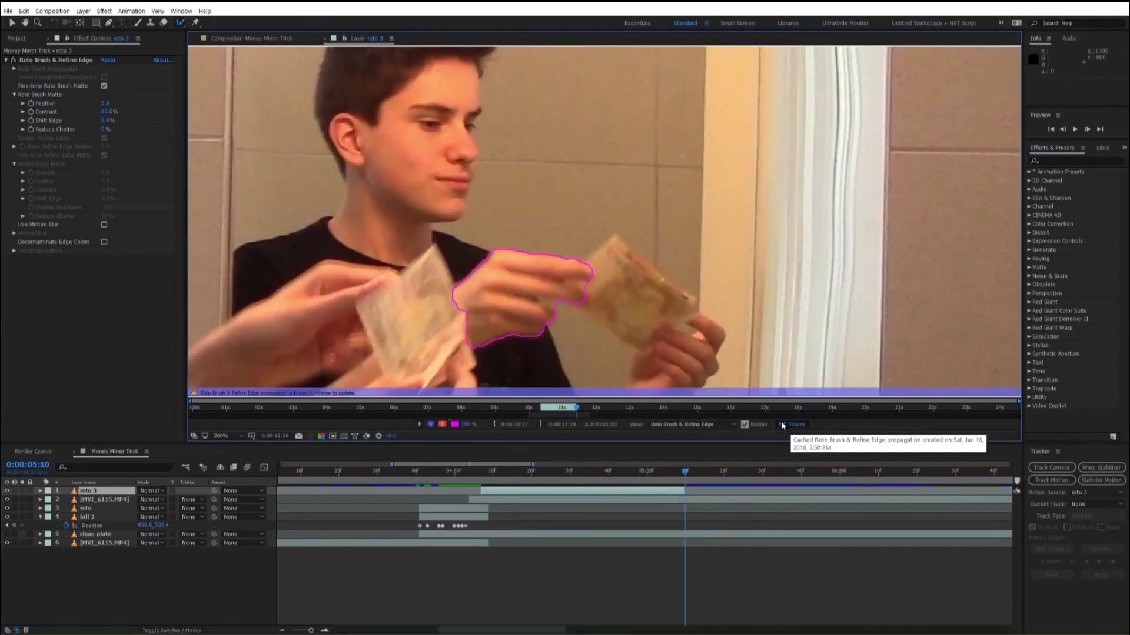
left_click(254, 39)
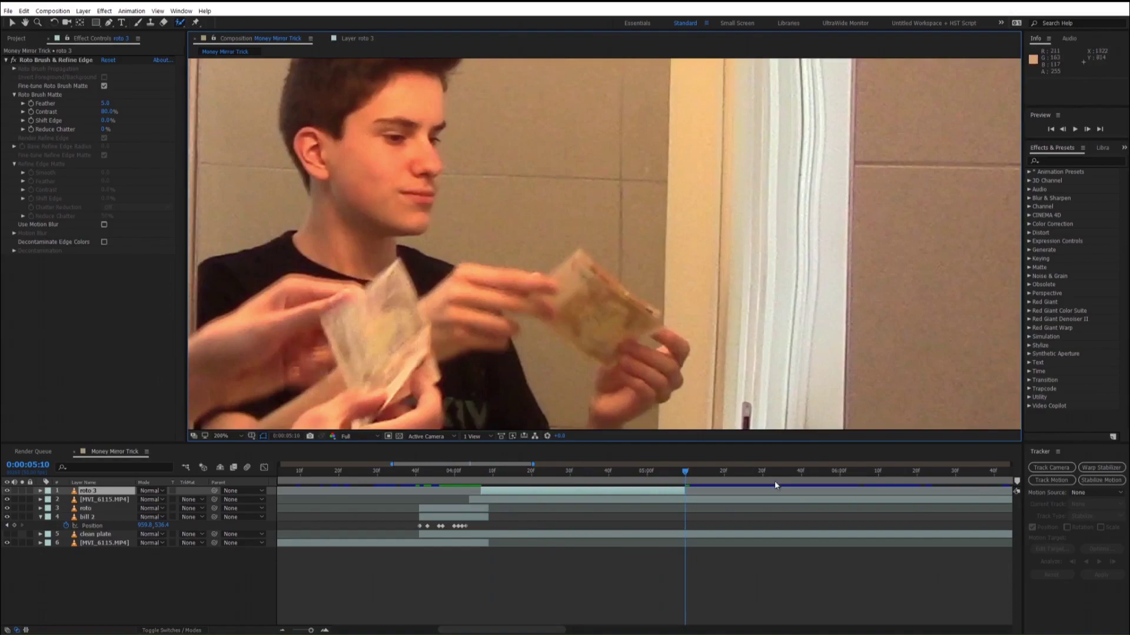
left_click(416, 471)
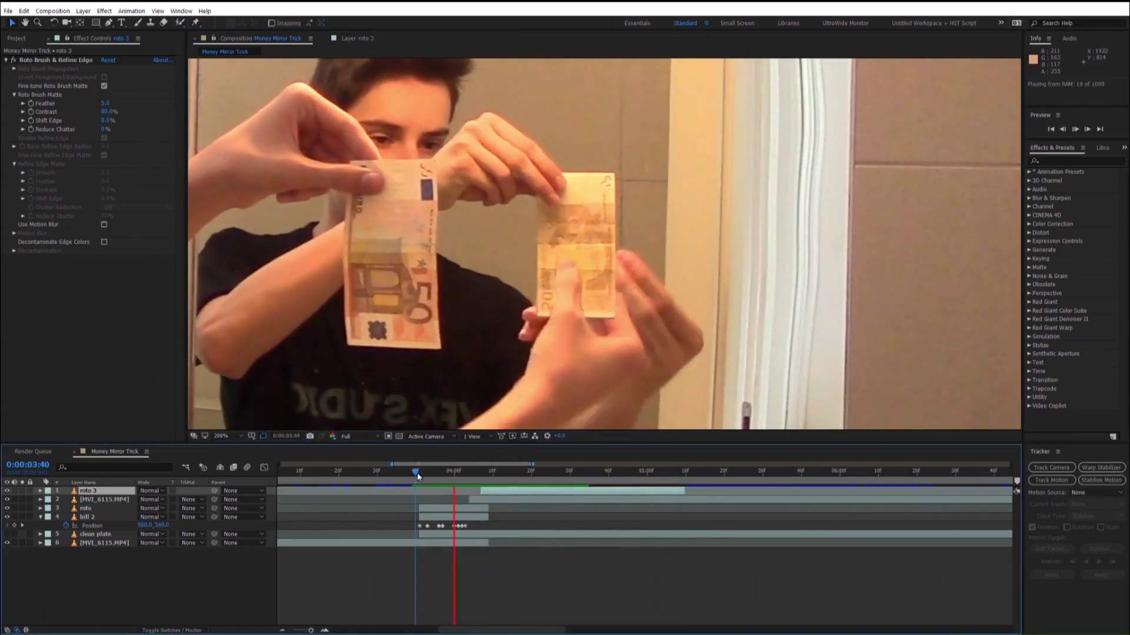
key("space")
At 0:00:04:12, move the clean plate layer directly beneath roto 3.
left_click_drag(442, 477, 502, 483)
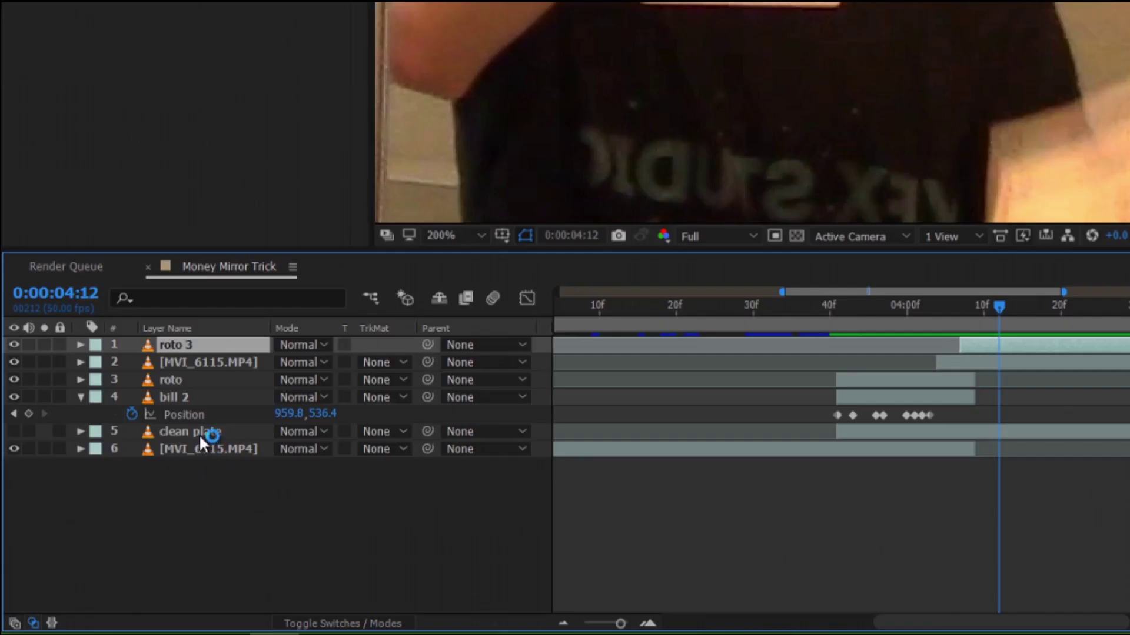
left_click_drag(100, 535, 101, 499)
left_click(13, 368)
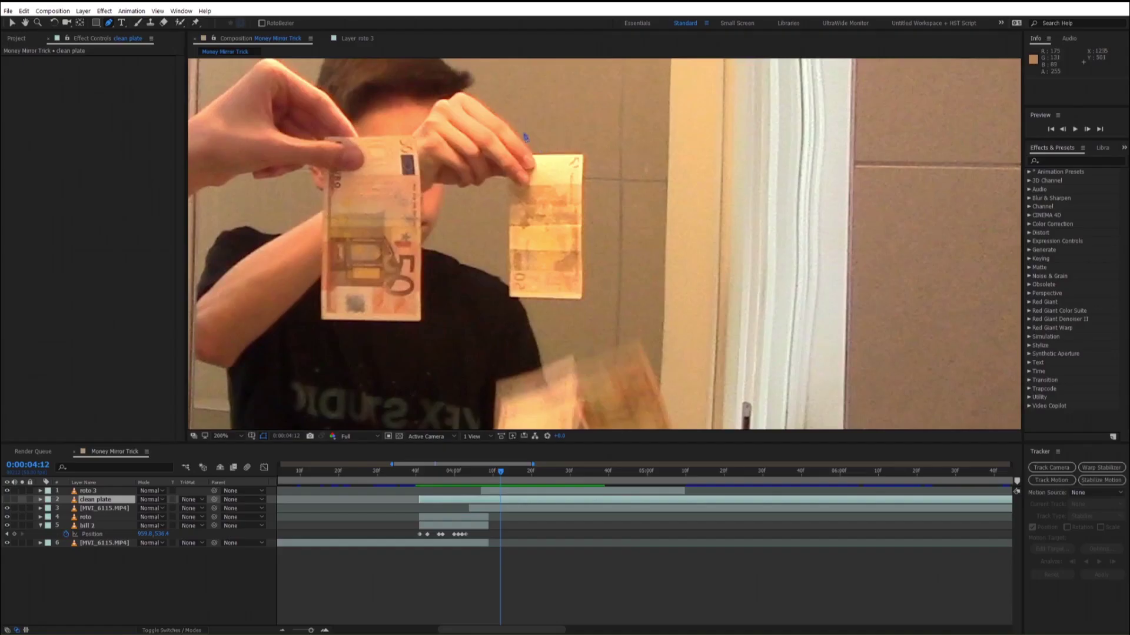
Draw a Pen tool mask around the reflected bill on the clean plate layer, keyframe its Mask Path at 0:00:04:12 and show the layer.
left_click(512, 120)
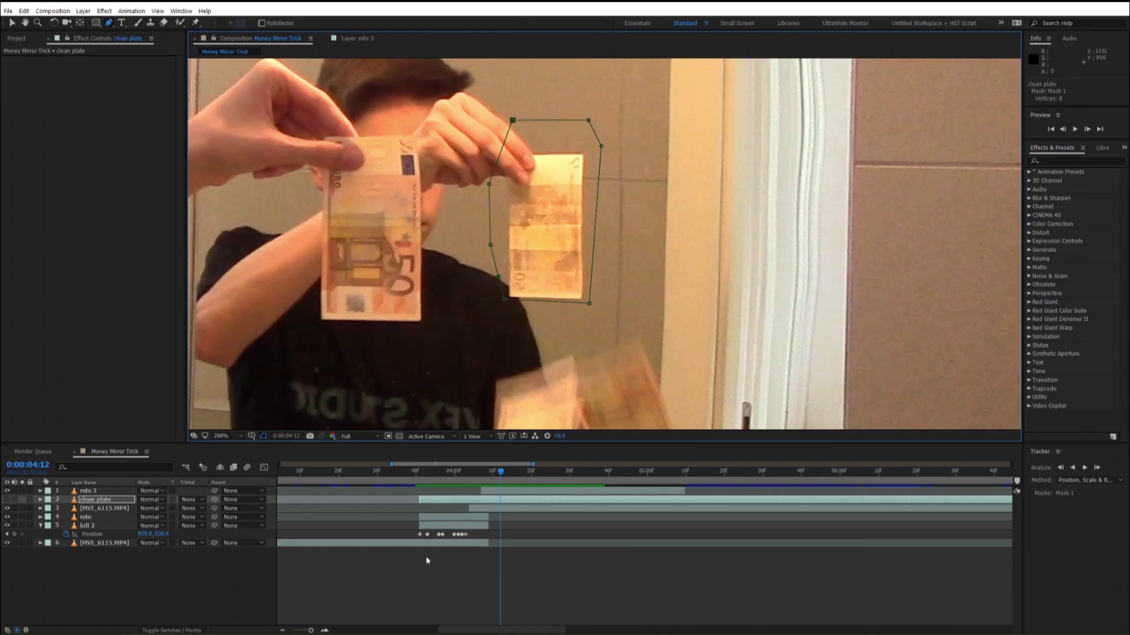
key("m")
key("ctrl+d")
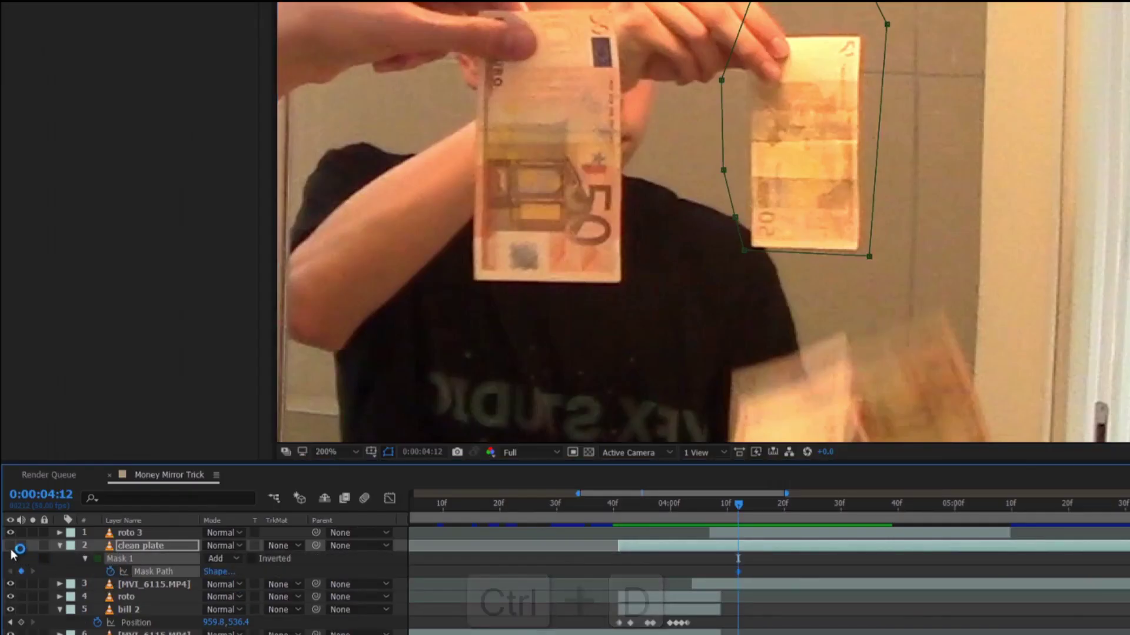
left_click(10, 547)
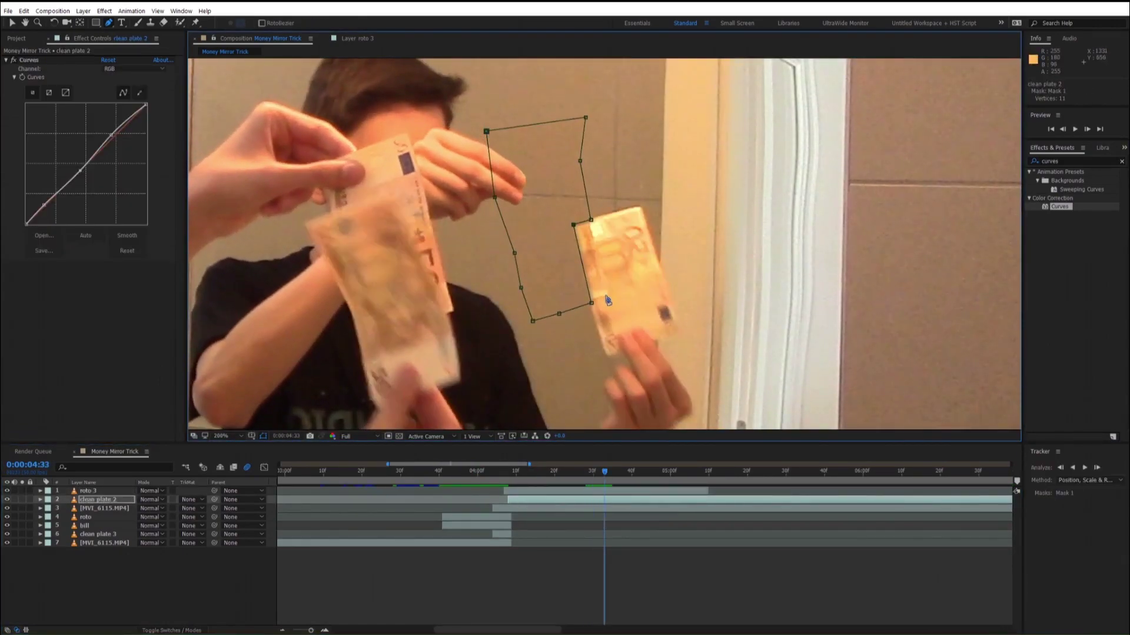
Duplicate the second-take MVI_6115.MP4 layer and mask the reflected bill on the copy at 0:00:04:28.
mouse_move(600, 471)
left_mouse_down()
mouse_move(574, 471)
mouse_move(586, 471)
left_mouse_up()
key("space")
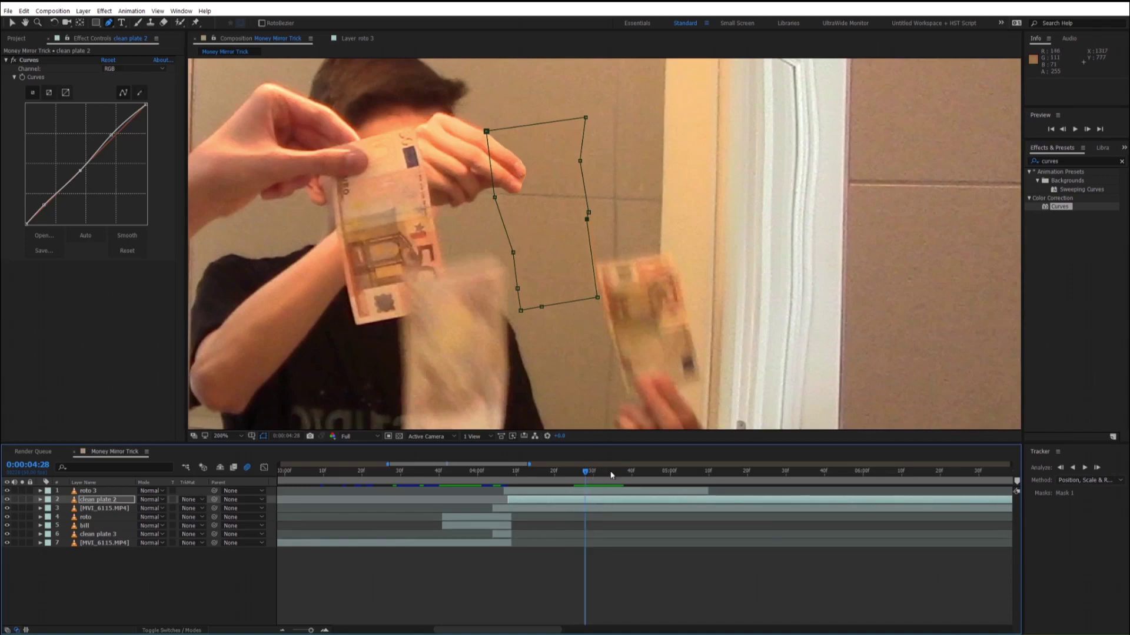
left_click(591, 527)
key("ctrl+d")
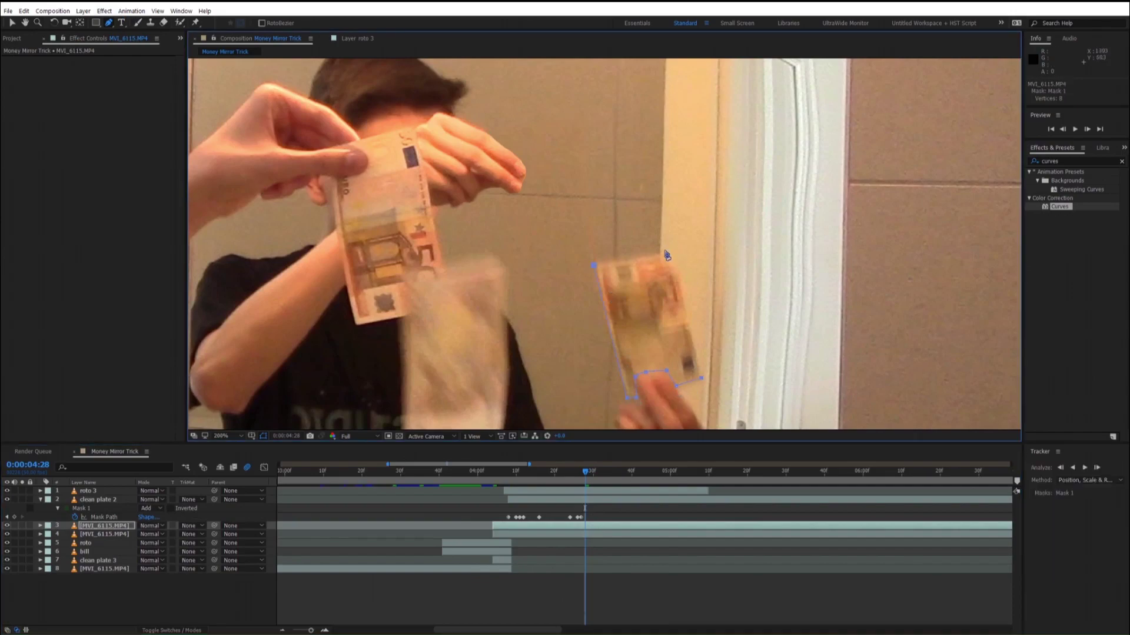
Apply Freeze Frame to the masked MVI_6115.MP4 copy at 0:00:04:28.
right_click(597, 342)
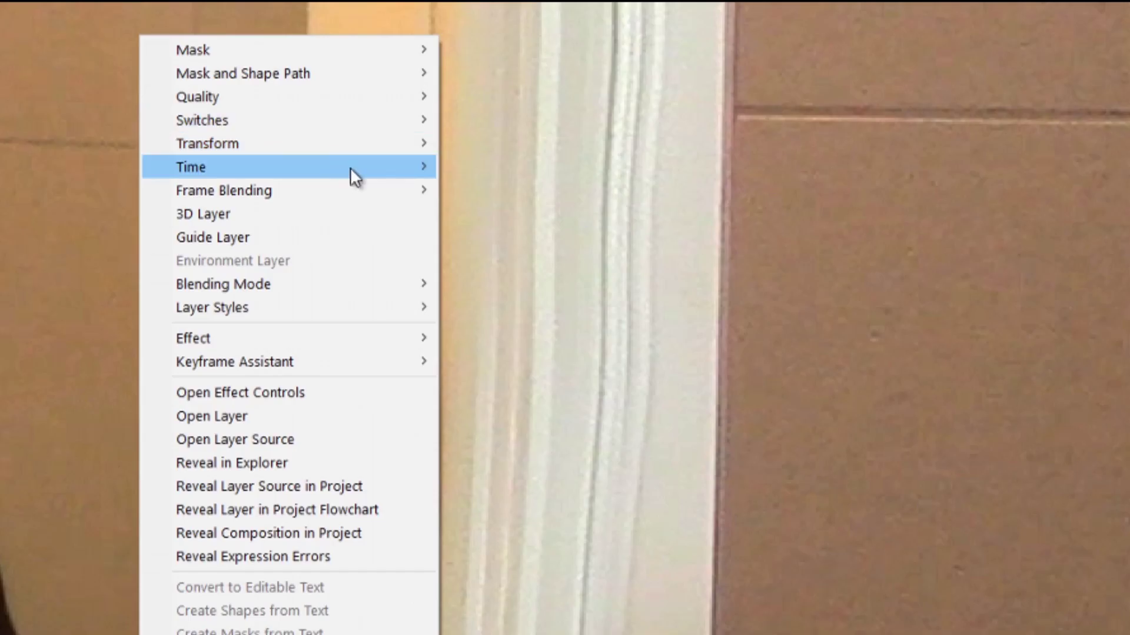
mouse_move(353, 167)
left_click(535, 238)
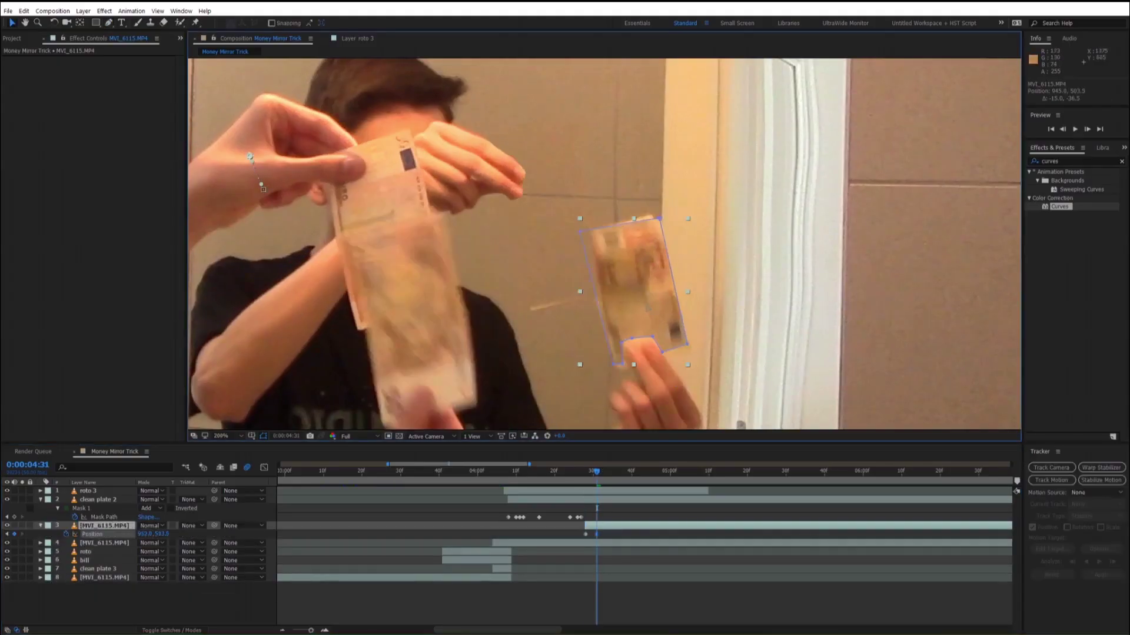
Add another masked bill layer, keyframe its Position to follow the reflected hand and preview the motion from 0:00:04:20.
left_click_drag(612, 471, 627, 471)
key("ctrl+d")
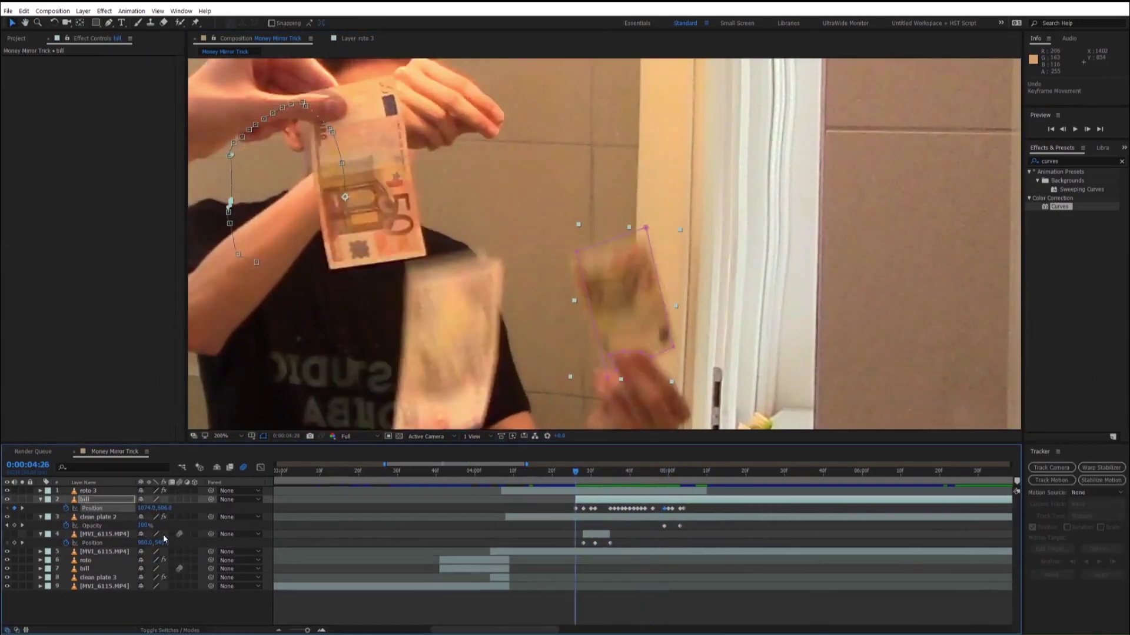
left_click_drag(644, 470, 547, 459)
key("space")
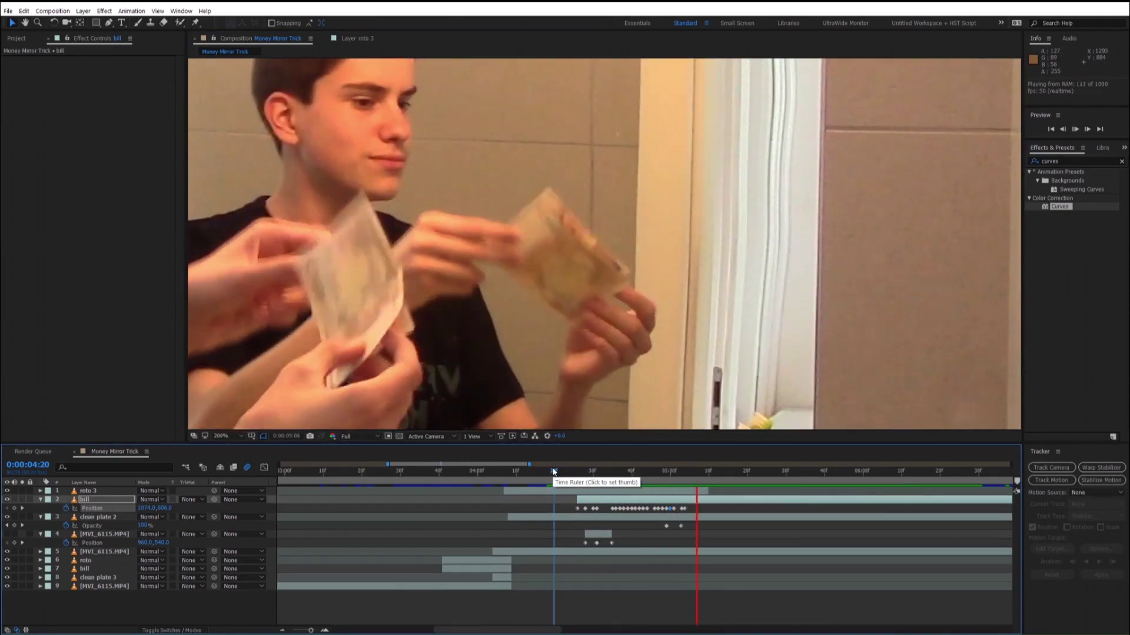
left_click(553, 471)
key("space")
key("space")
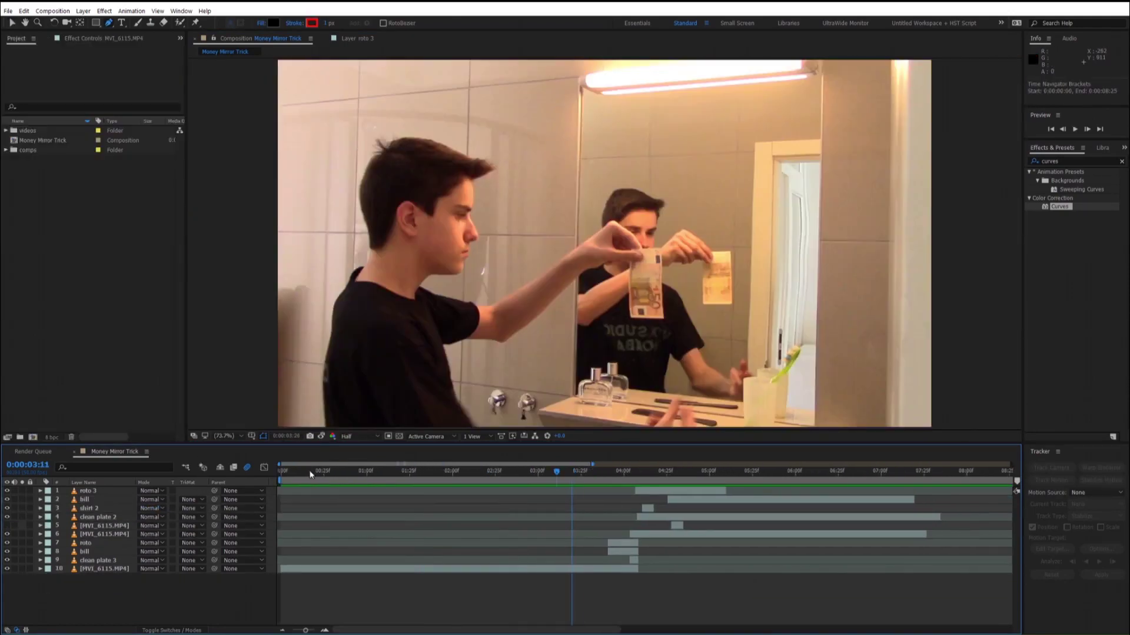
Review the composition from the start, extend the upper bill layer's out point to 0:00:07:29 and trim the composition's end near 0:00:07:24.
key("Home")
key("space")
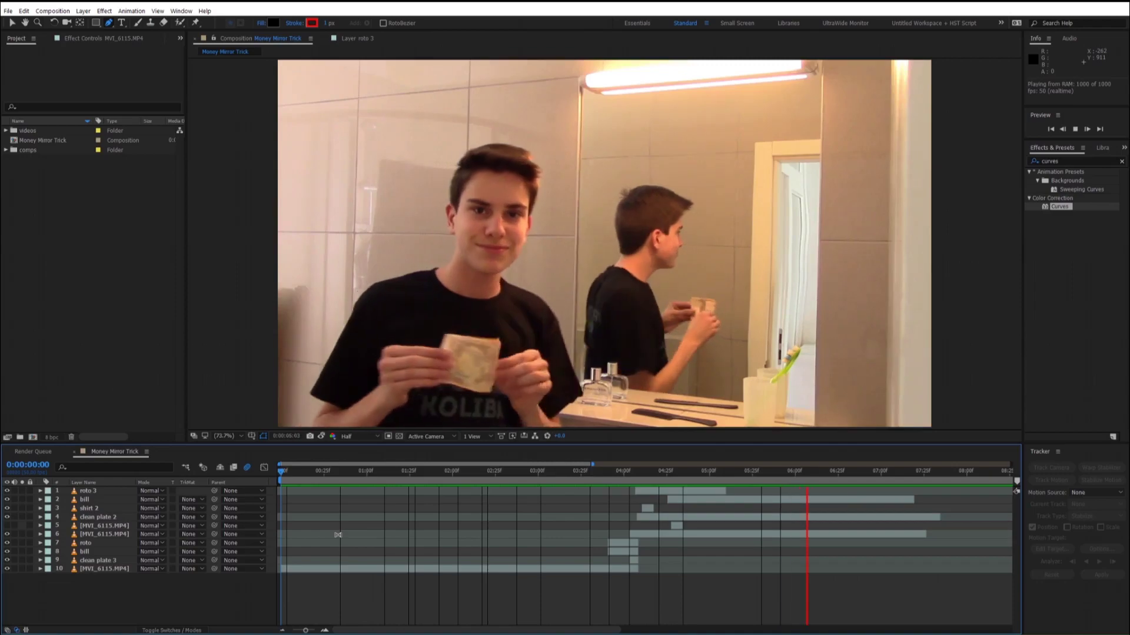
left_click(735, 500)
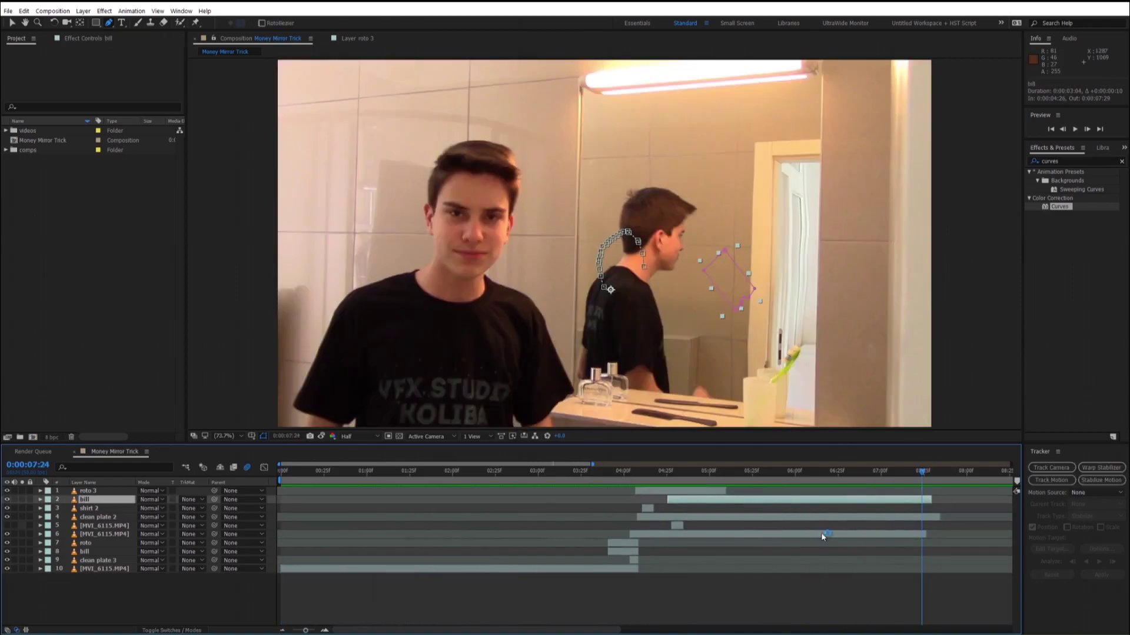
left_click(939, 508)
Pre-compose all the layers of the Money Mirror Trick composition into one layer.
left_click(107, 574)
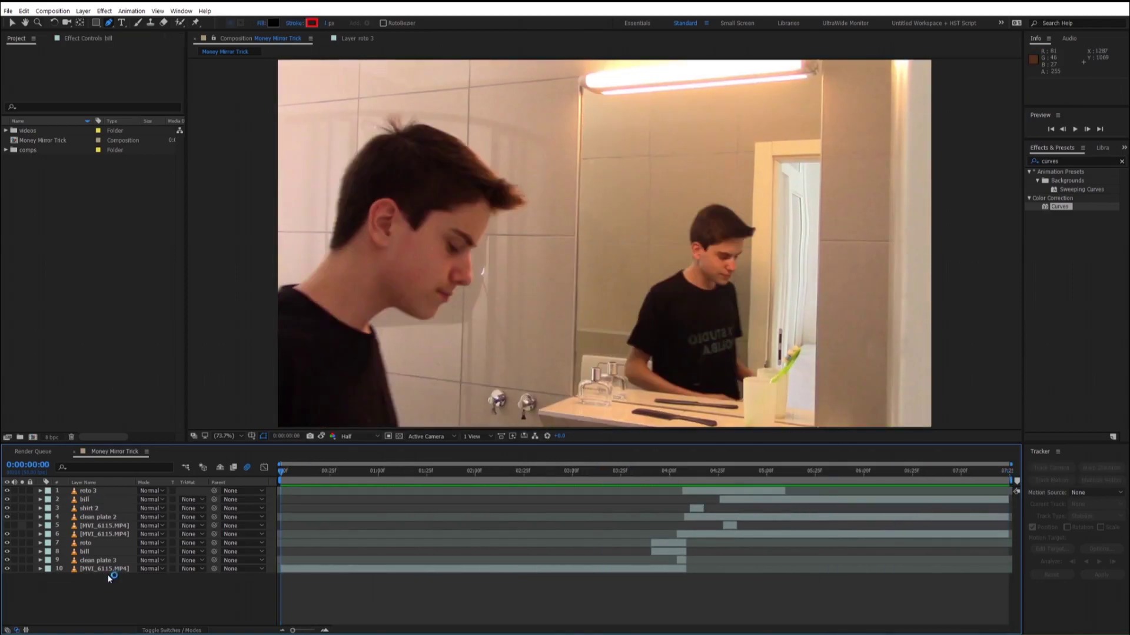
key("ctrl+a")
right_click(101, 493)
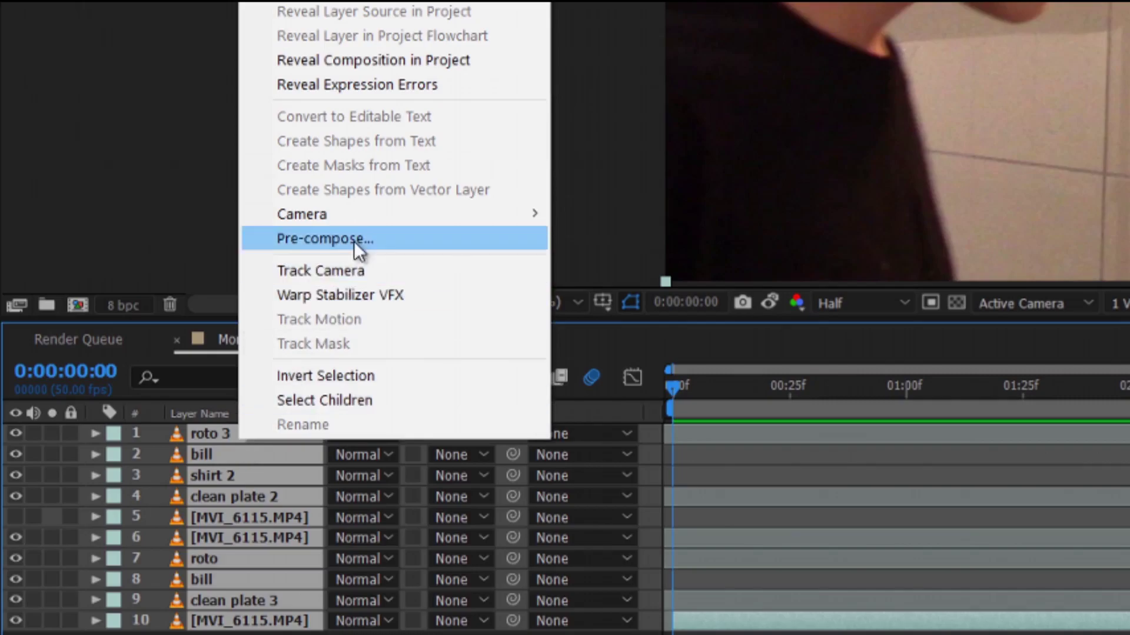
left_click(354, 241)
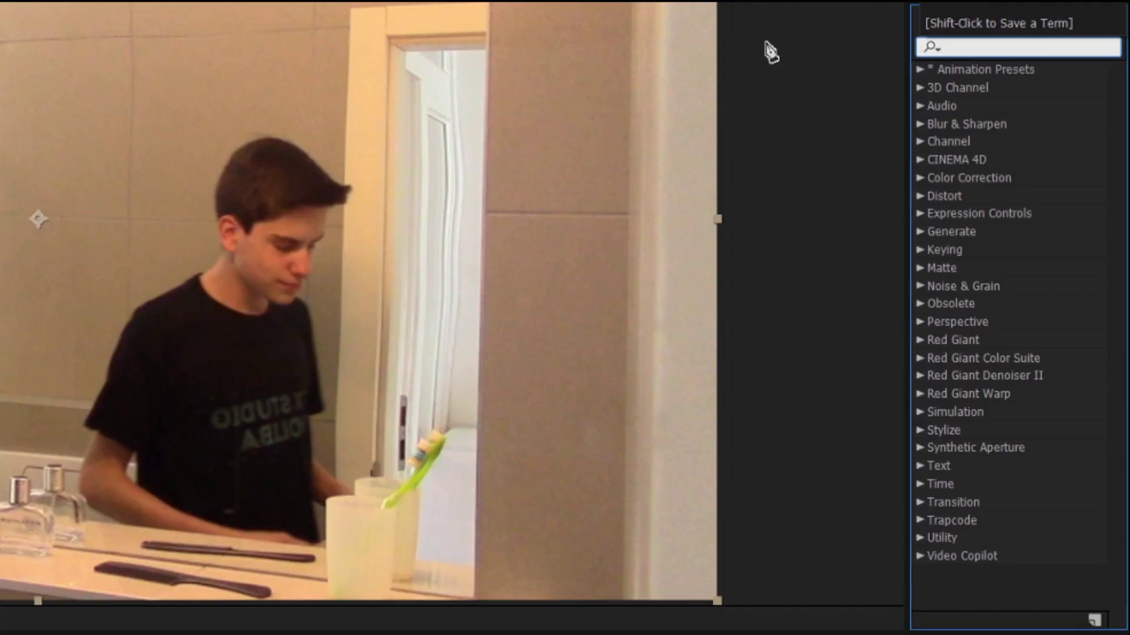
Add a camera effect to the pre-comp and color grade it with Lumetri Color, Magic Bullet Looks and a Curves red-channel adjustment.
type("camera")
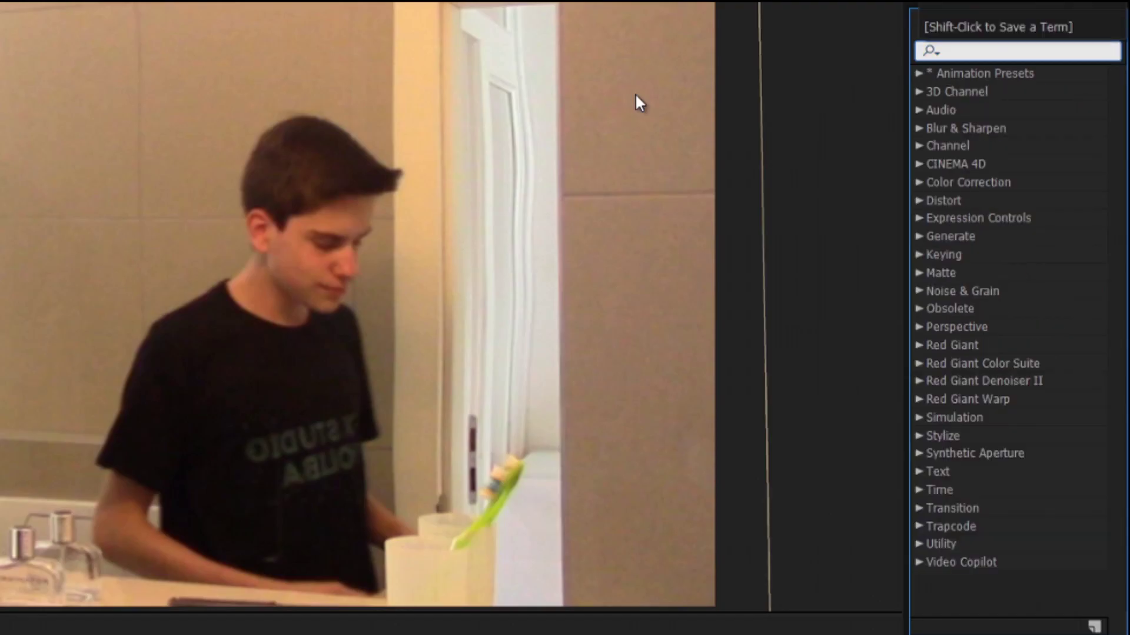
type("lumetri")
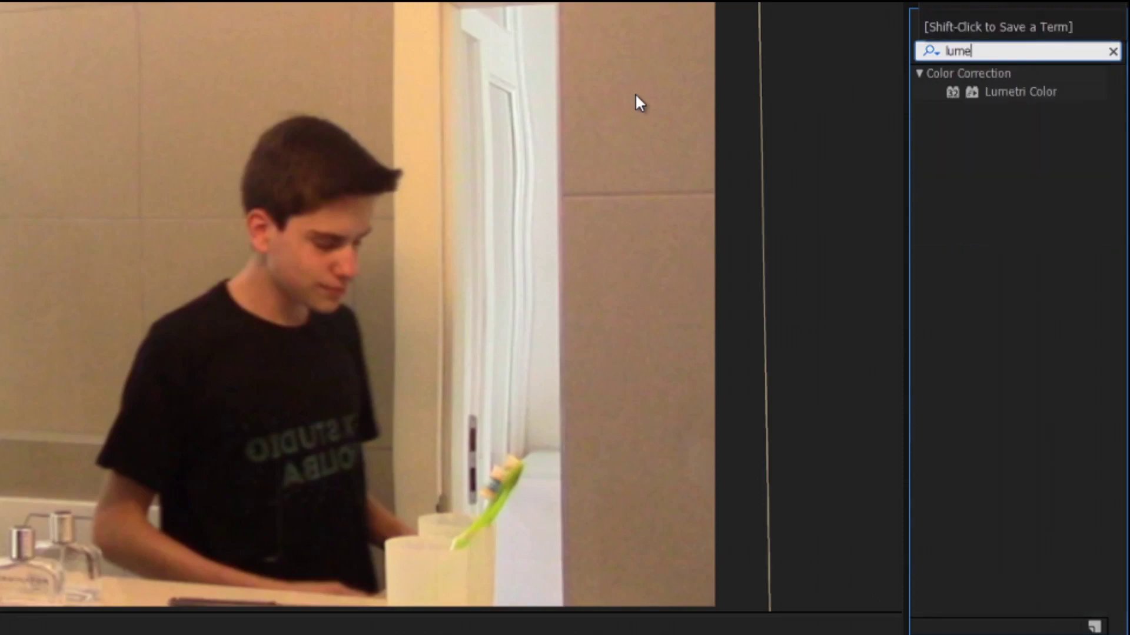
left_click_drag(207, 482, 207, 481)
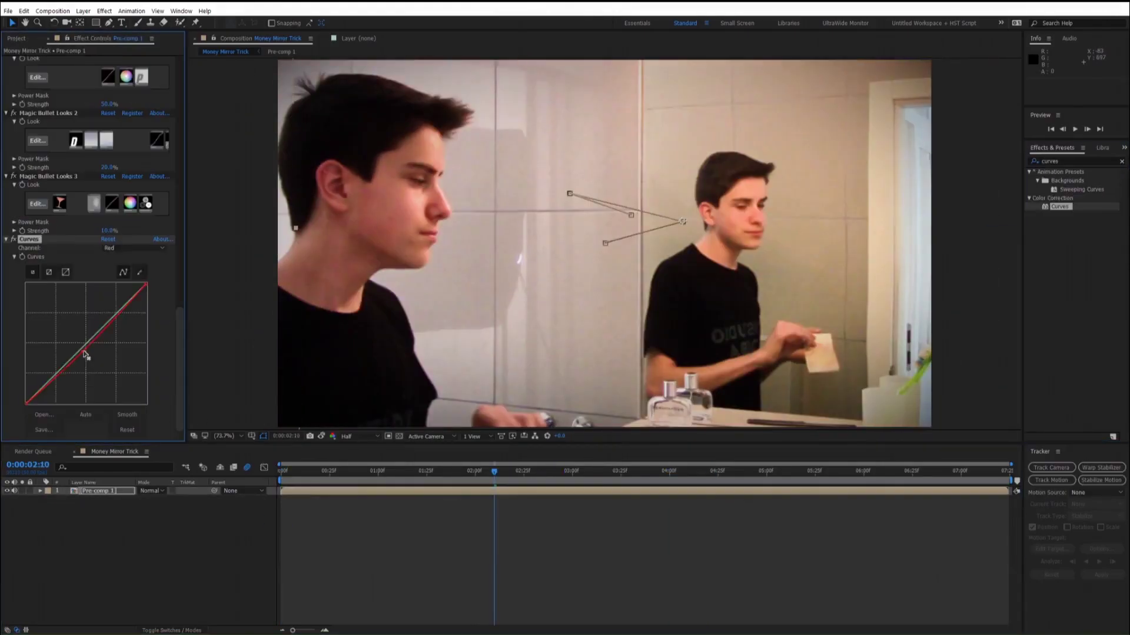
left_click_drag(497, 470, 349, 478)
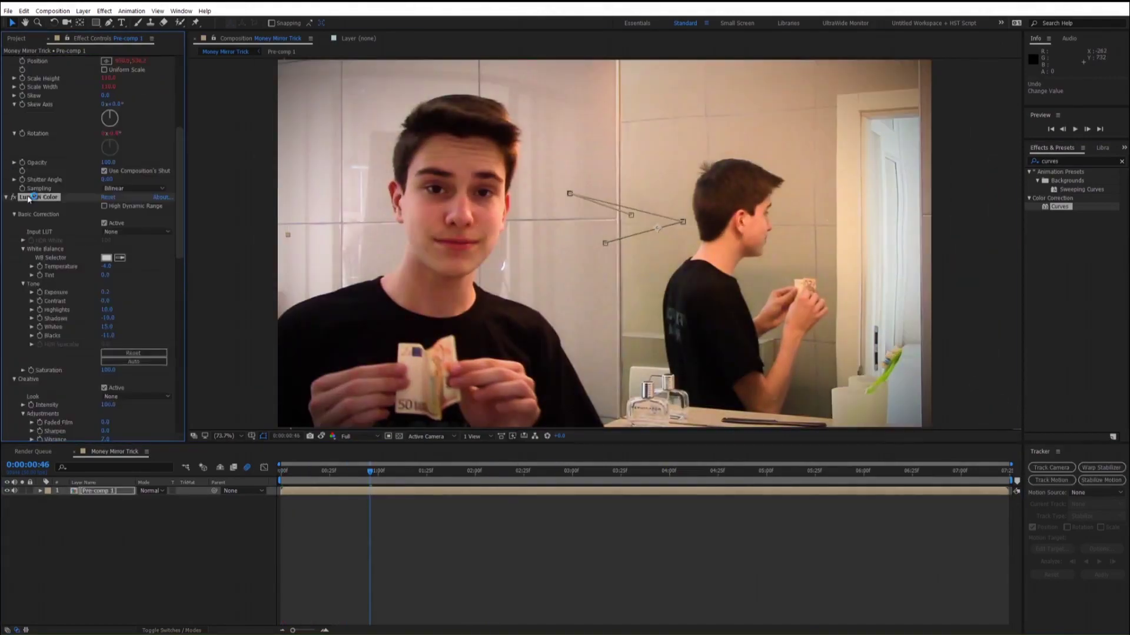